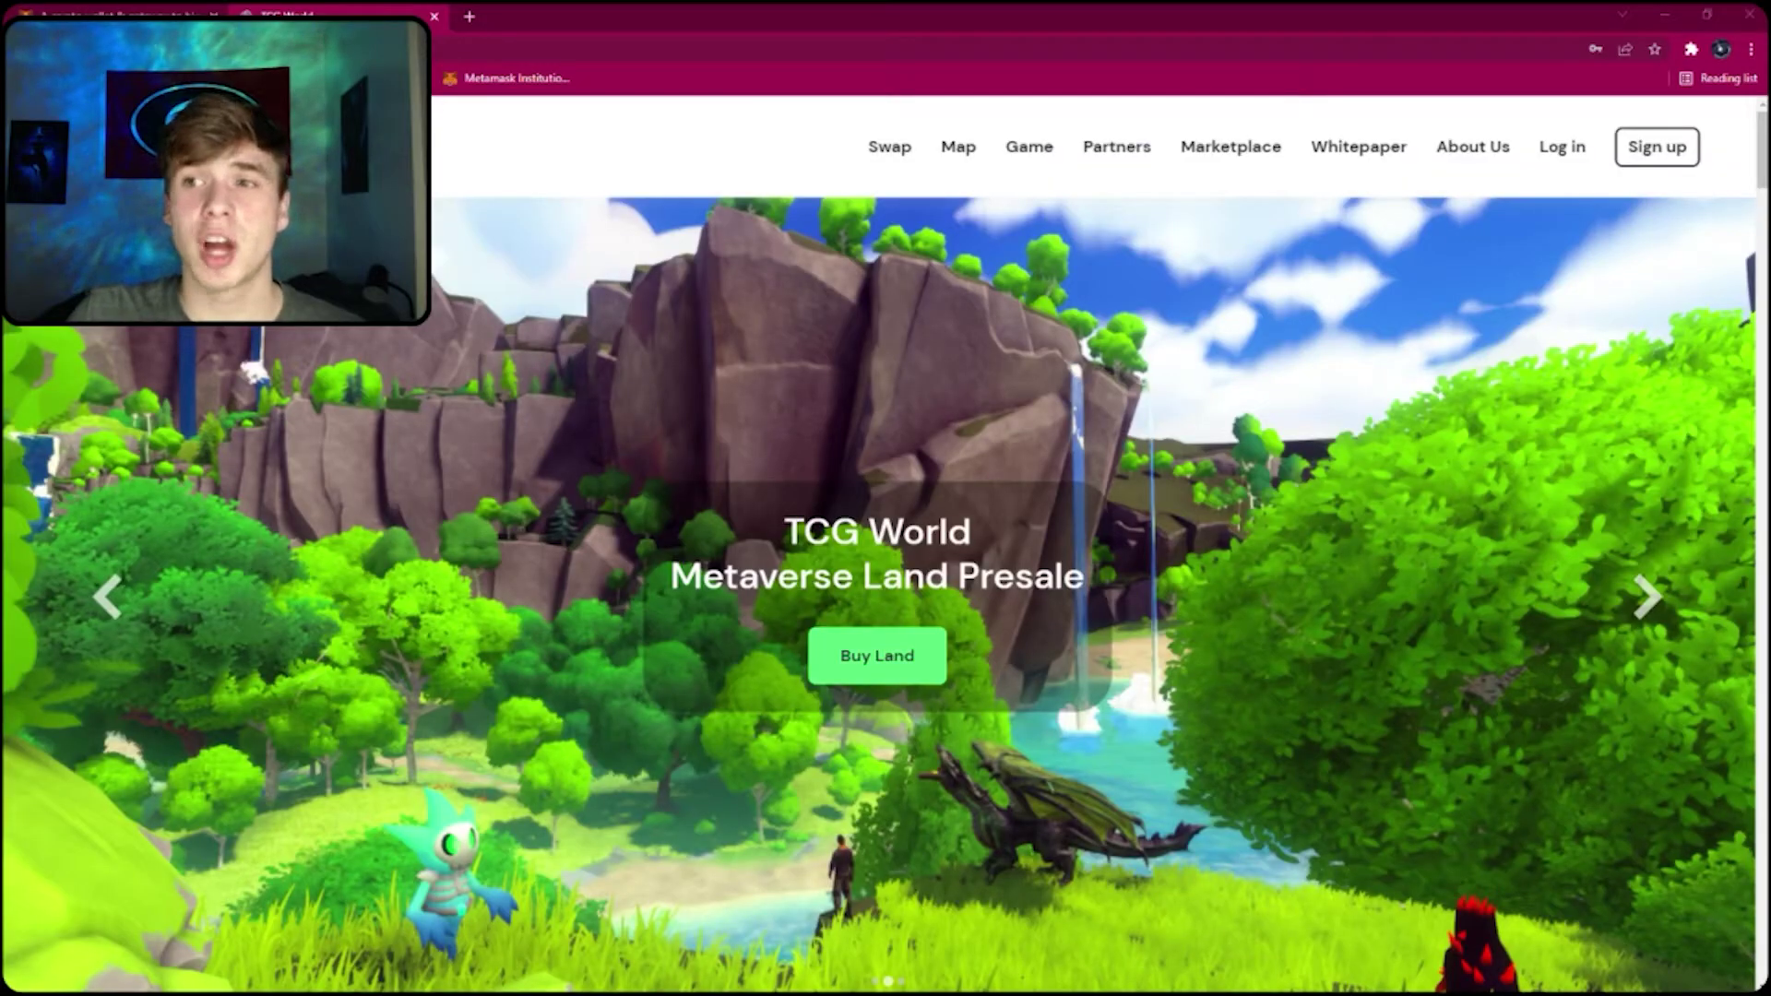
From TCG World's sign-up, choose to connect a new wallet and reach the MetaMask website
click(1657, 148)
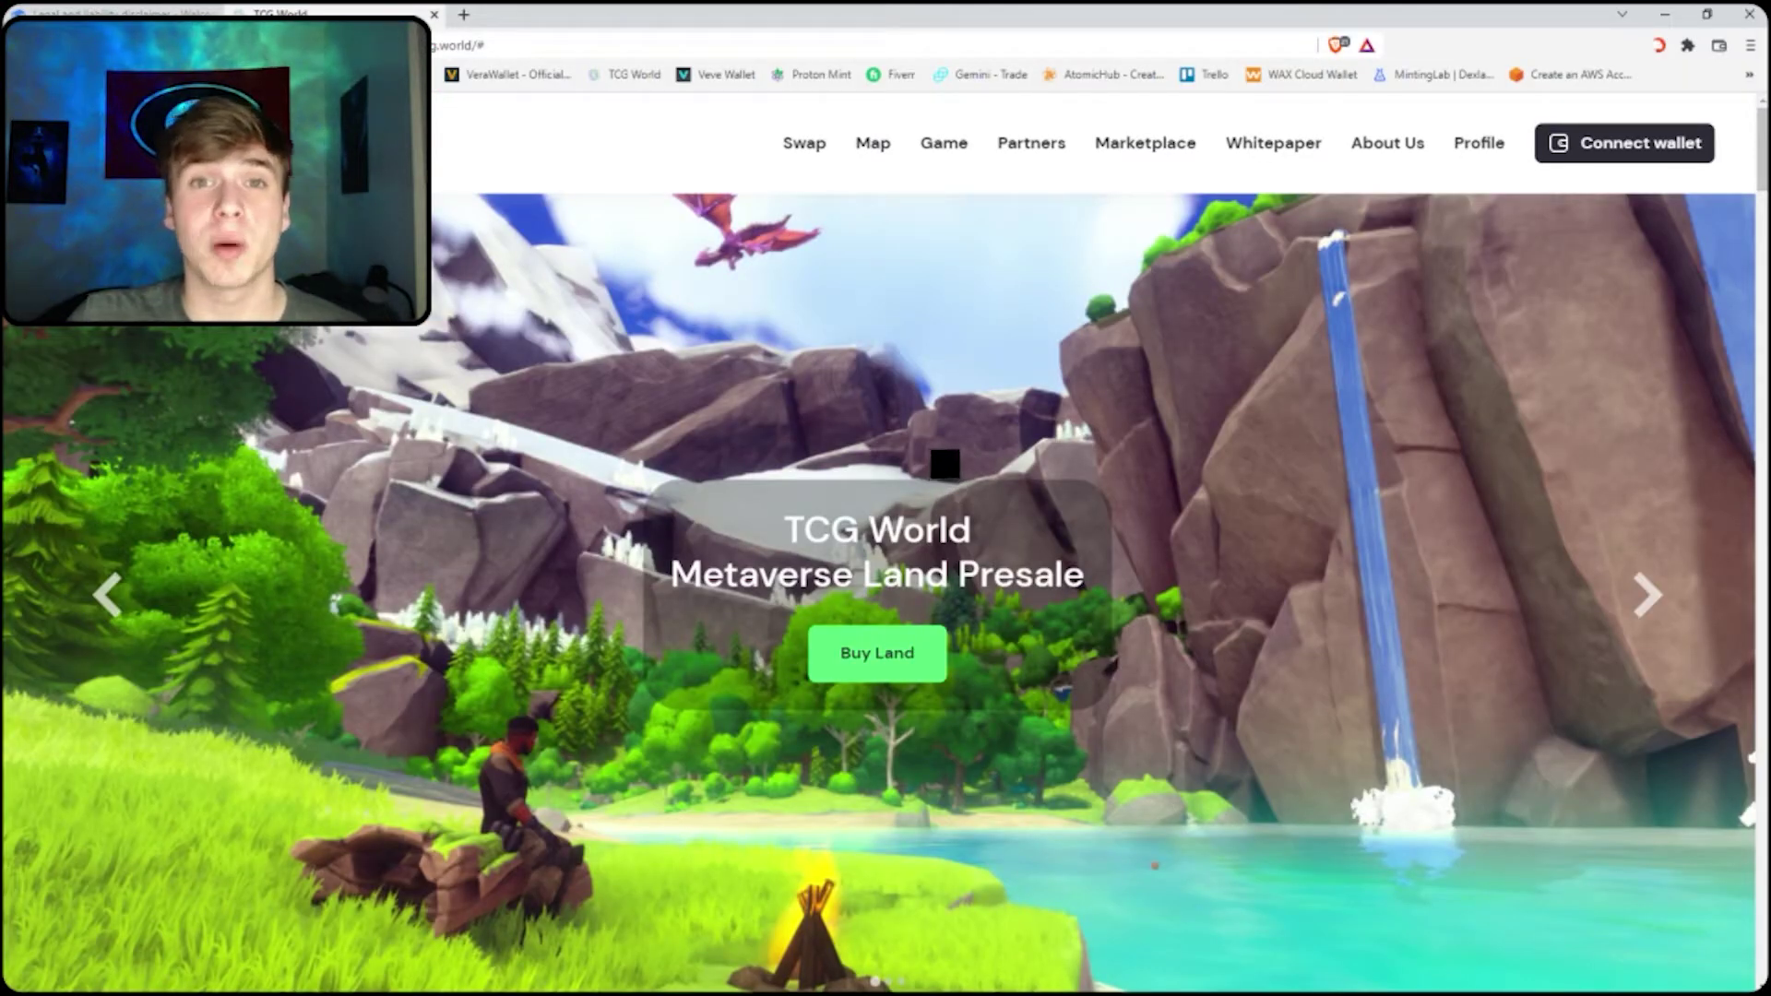
click(1603, 152)
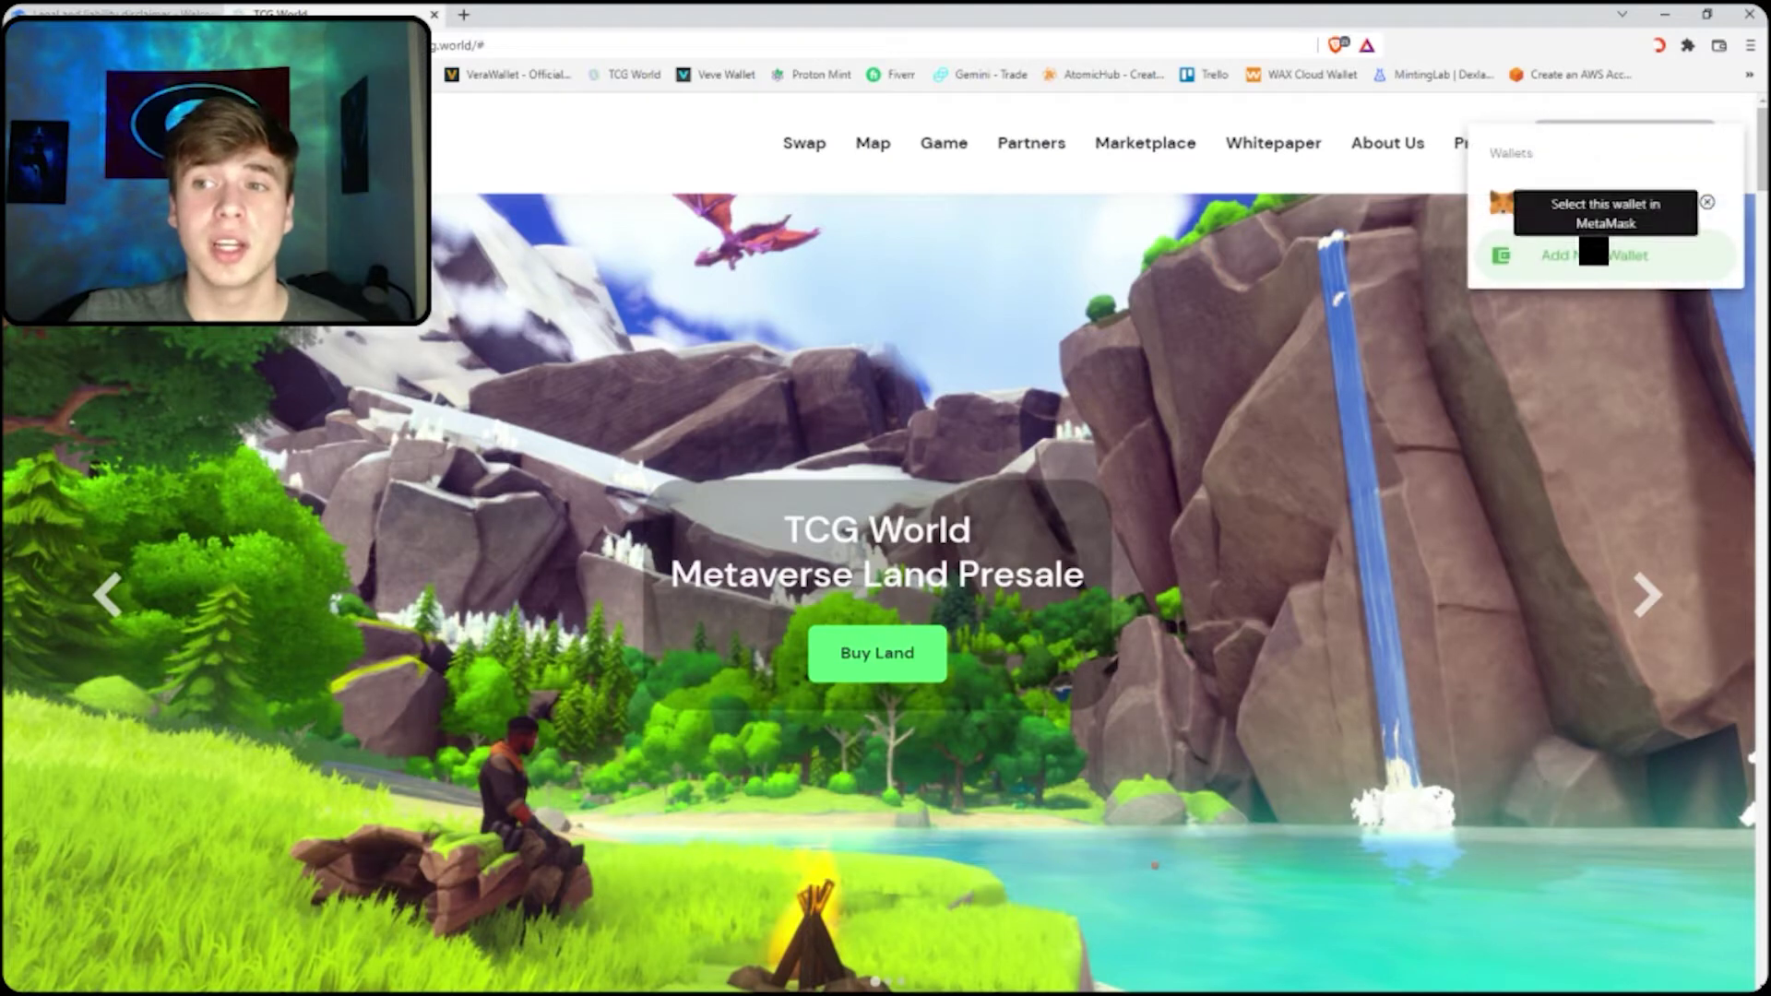
click(1593, 255)
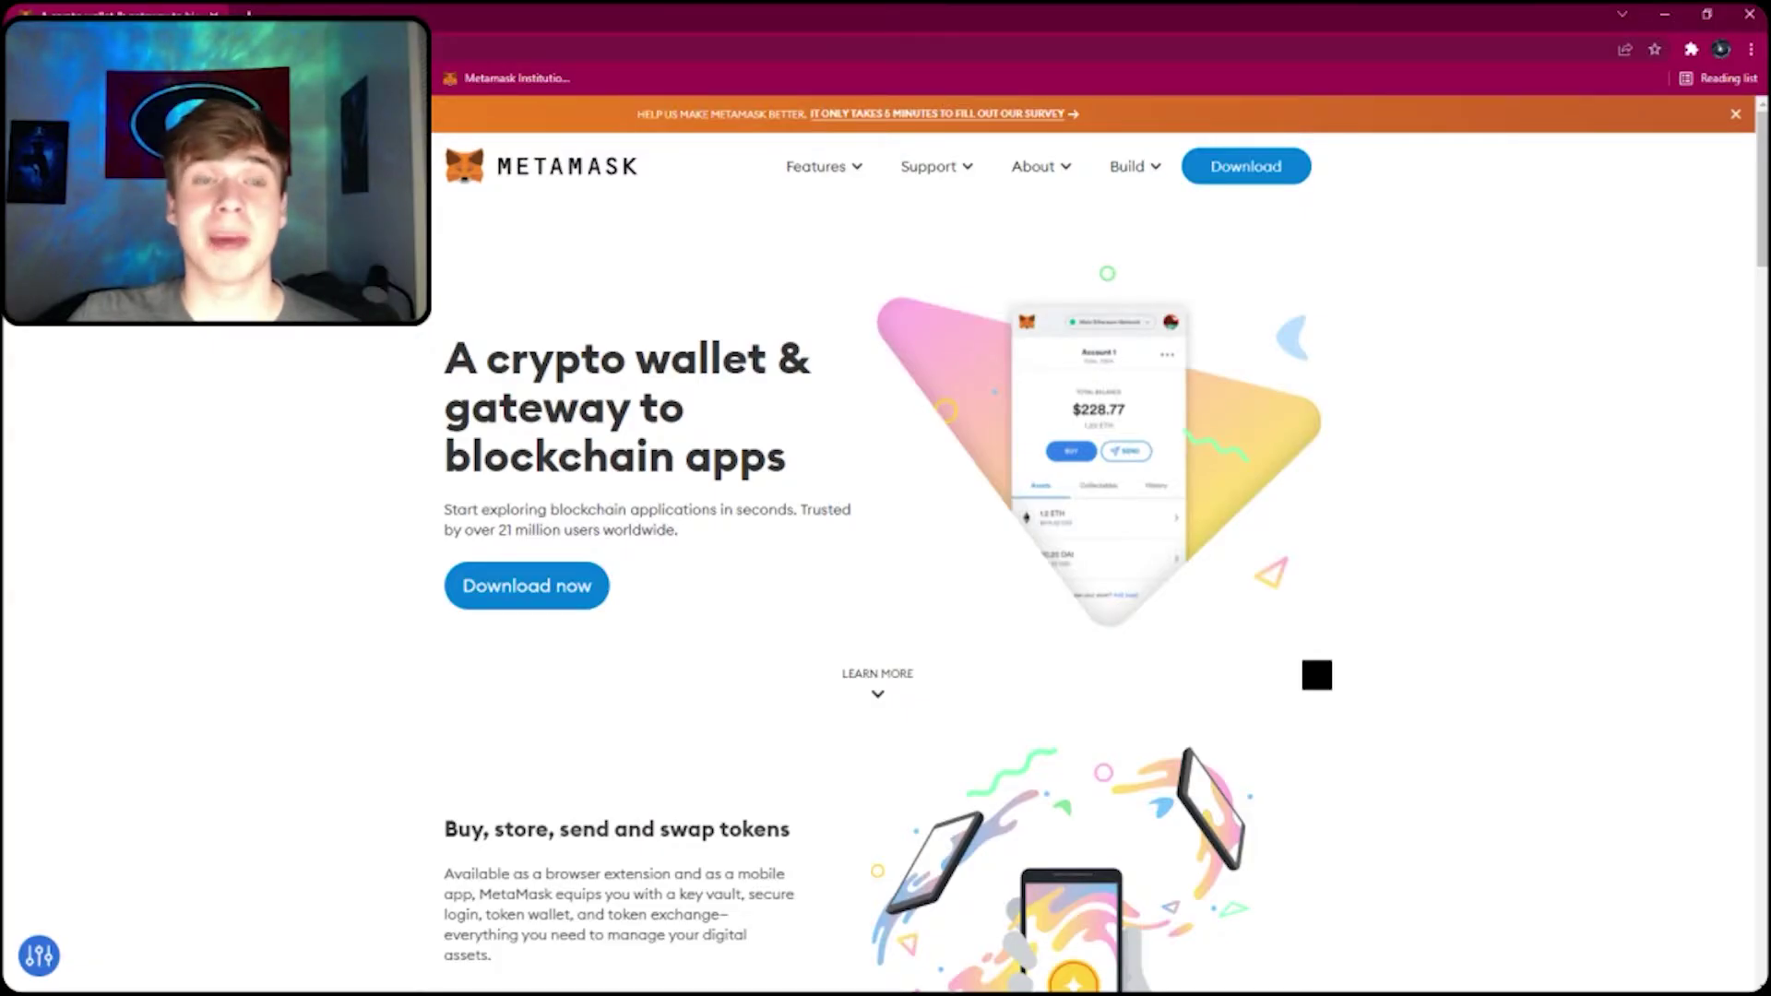
Install the MetaMask extension for Chrome from the Chrome Web Store
click(536, 585)
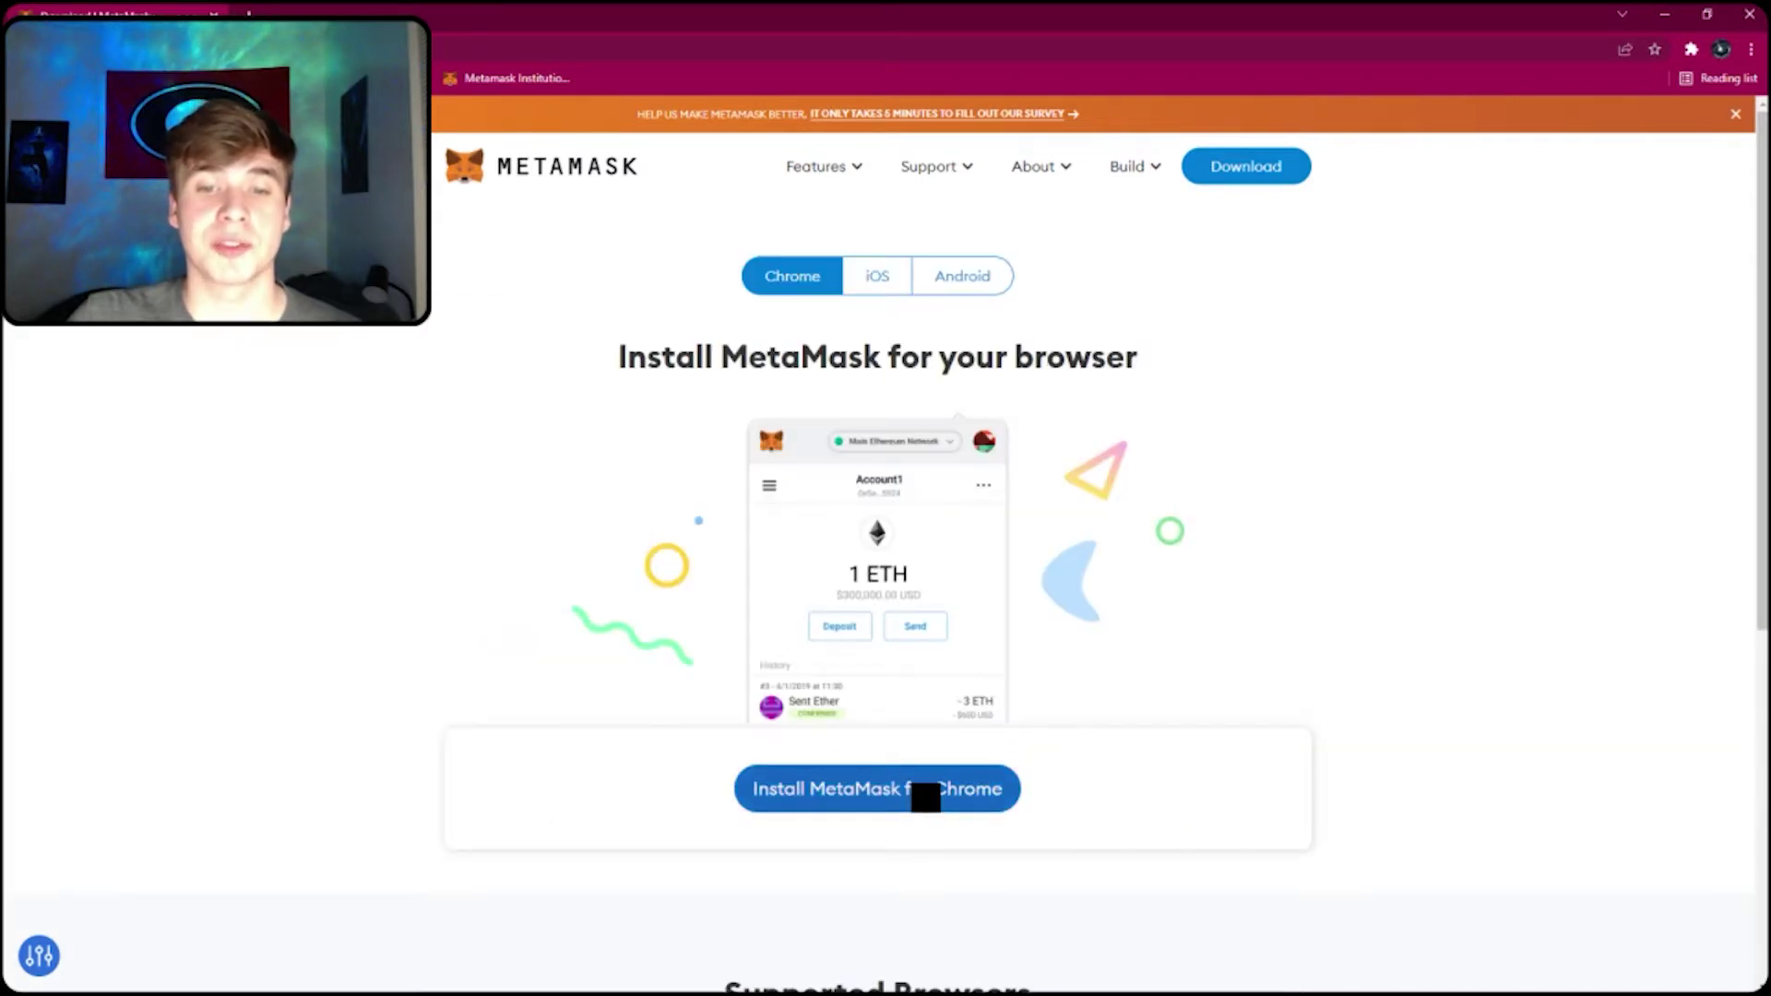
click(931, 802)
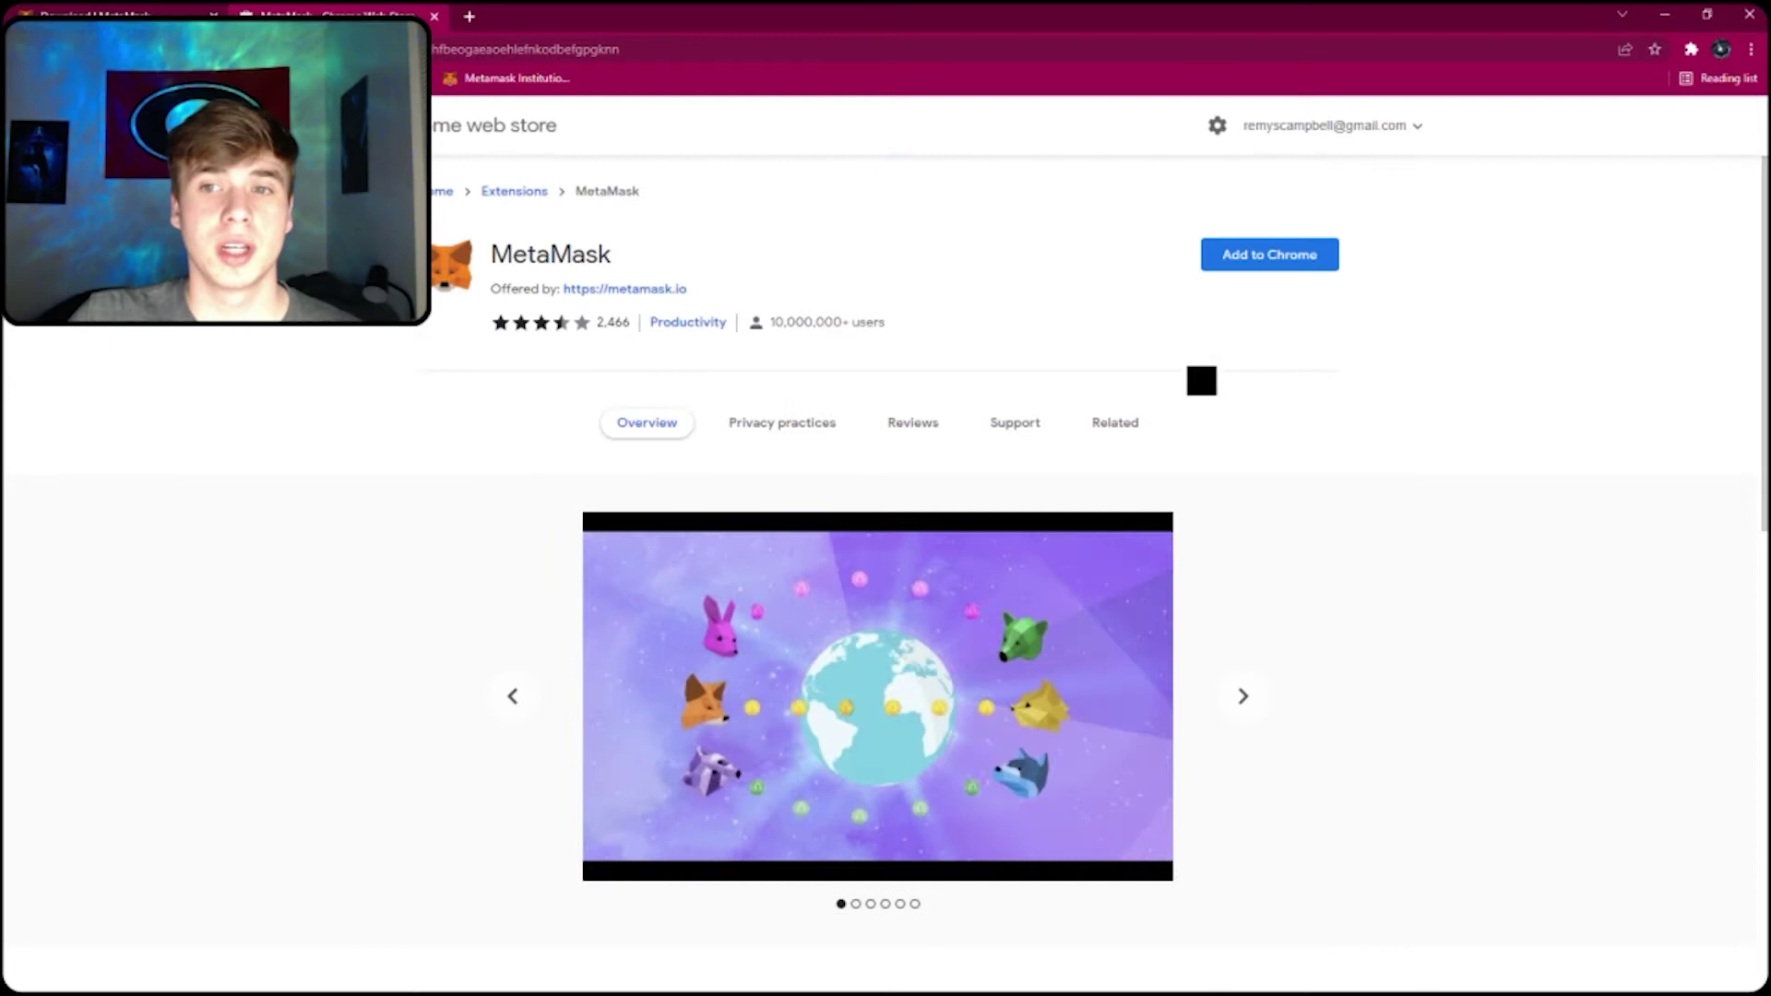
click(1260, 267)
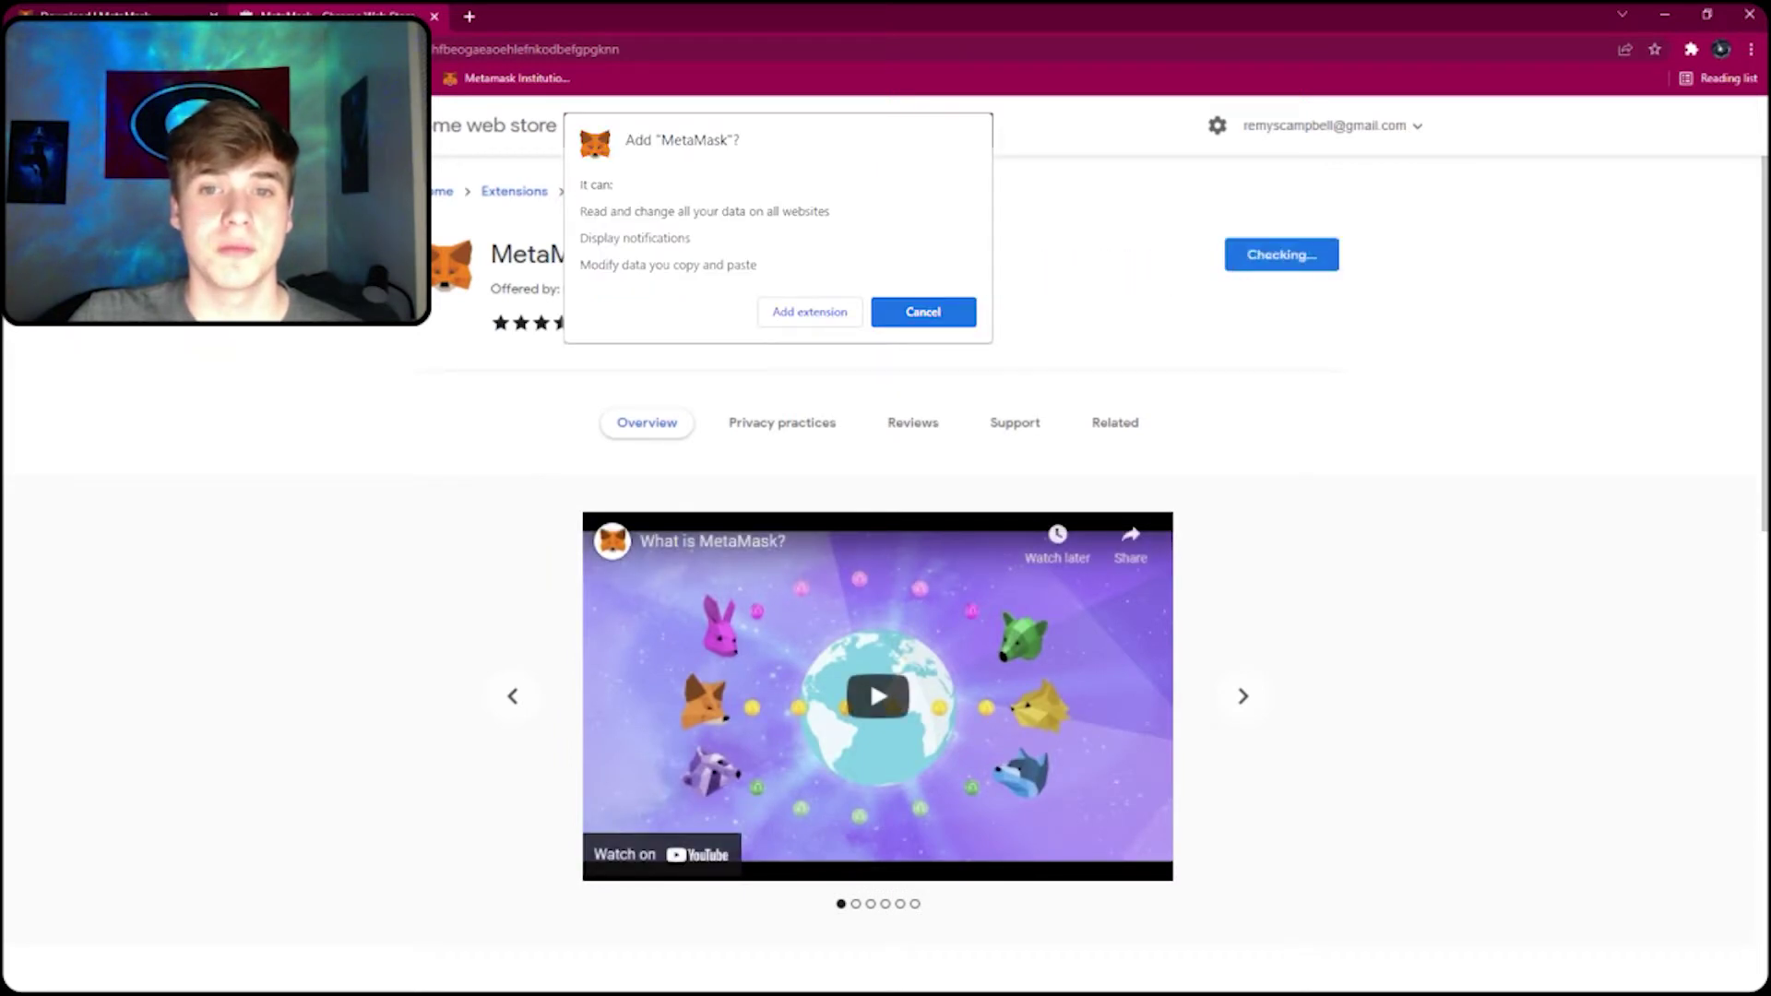
click(809, 311)
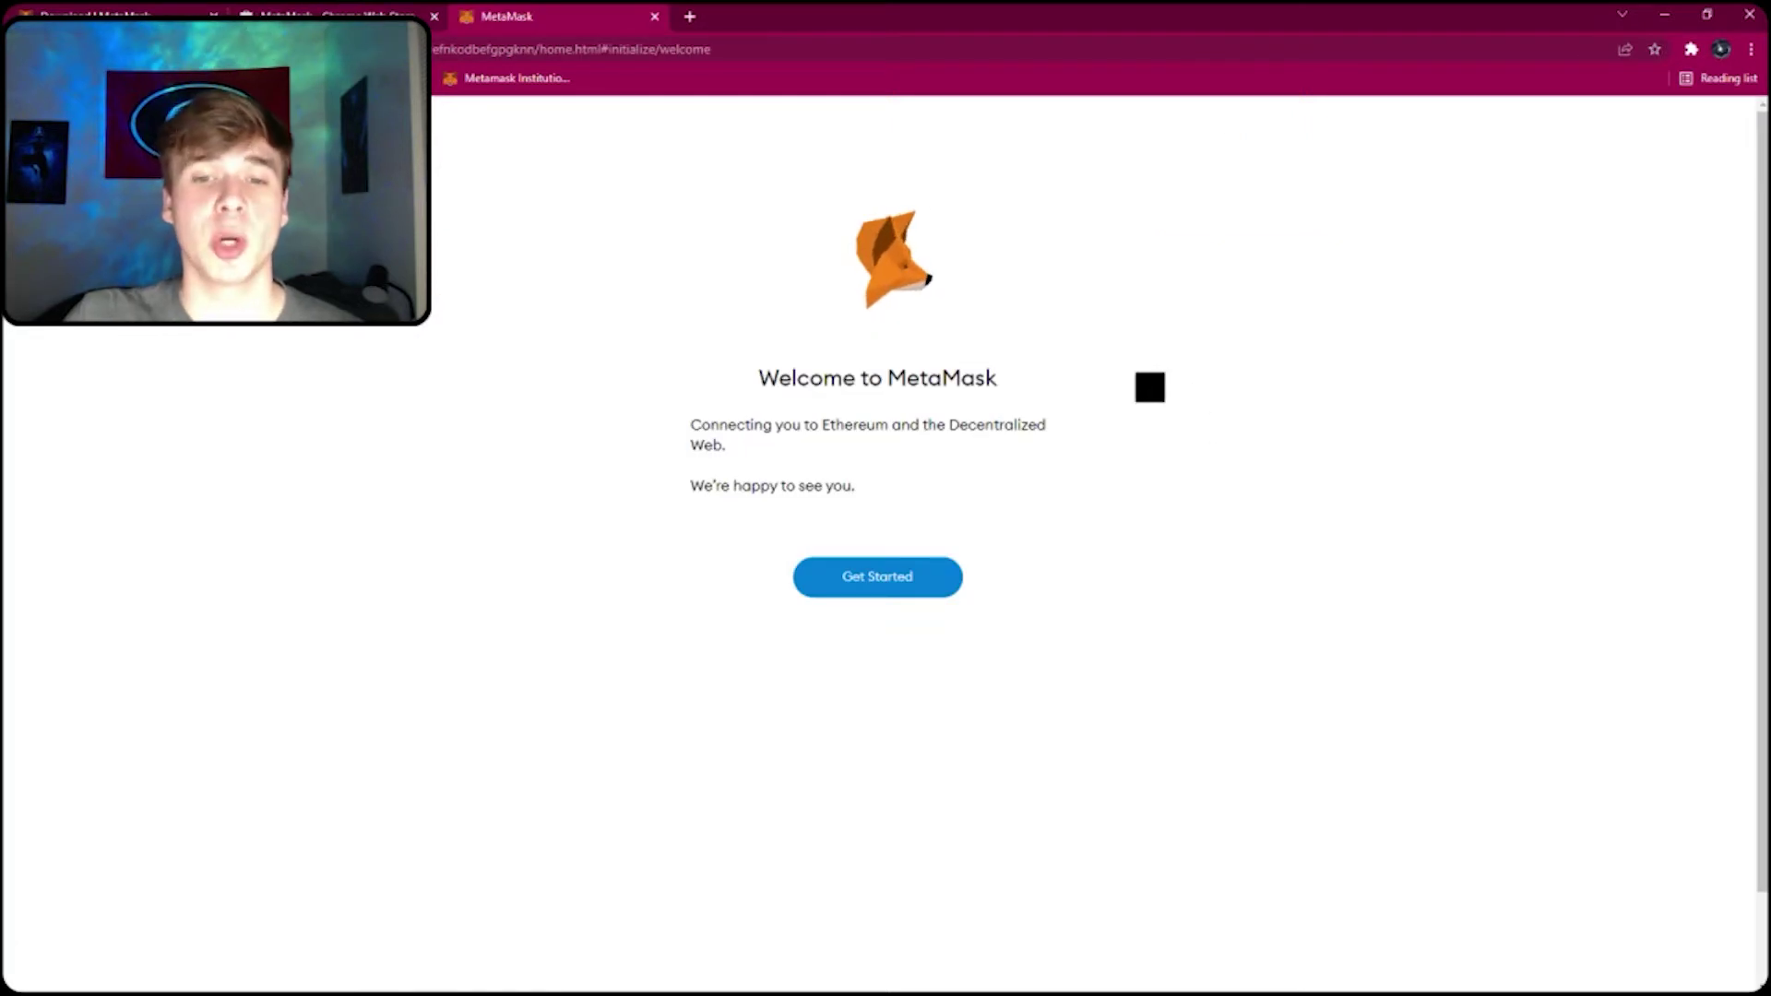
Create a new password-protected MetaMask wallet and reach Account 1 with 0 ETH
click(911, 581)
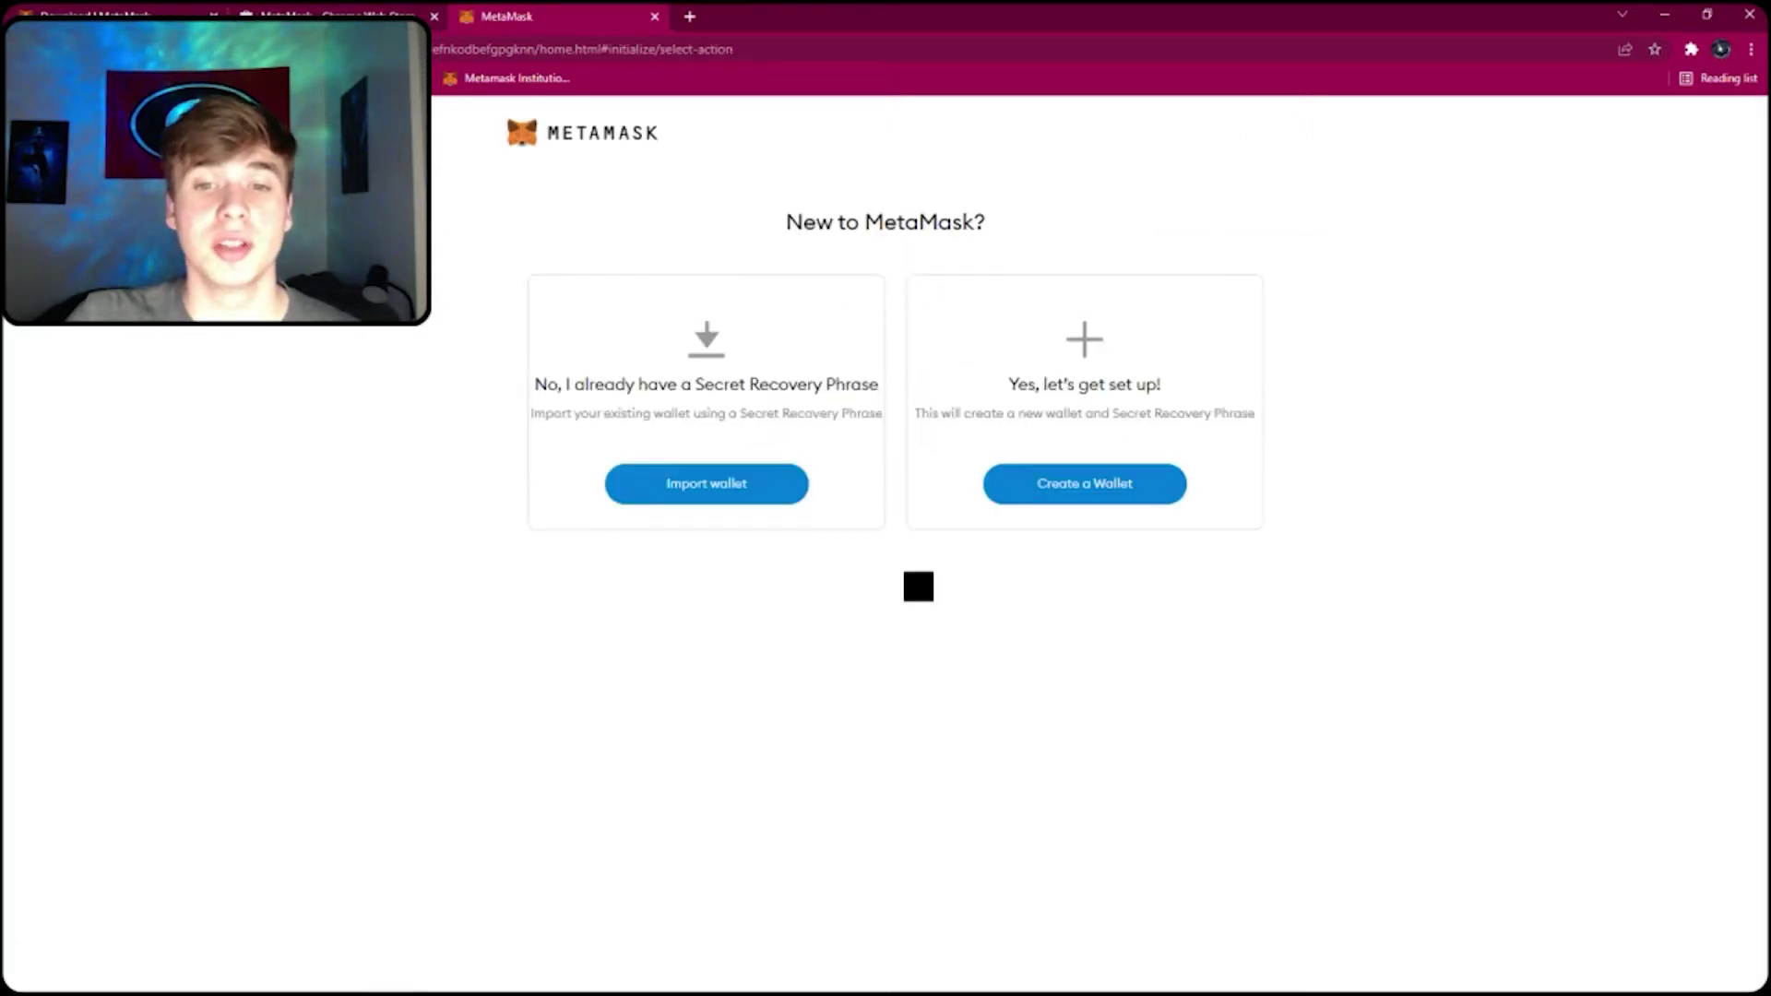
click(1068, 484)
click(841, 623)
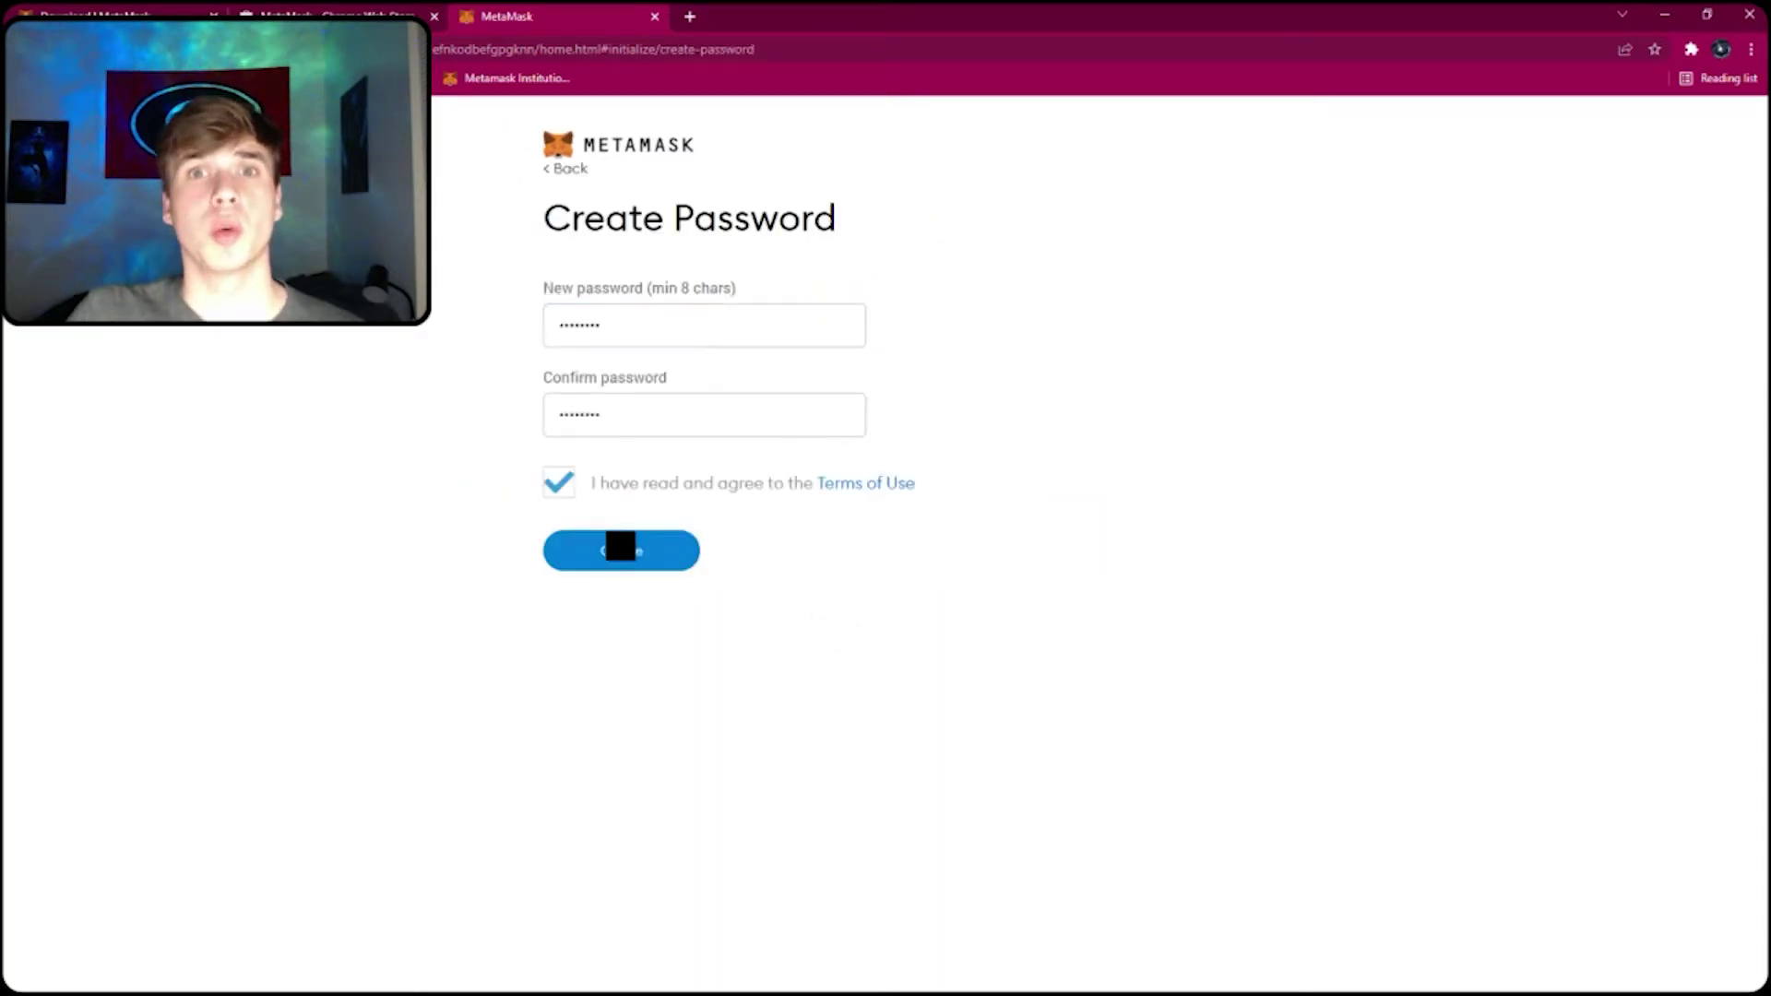
click(626, 558)
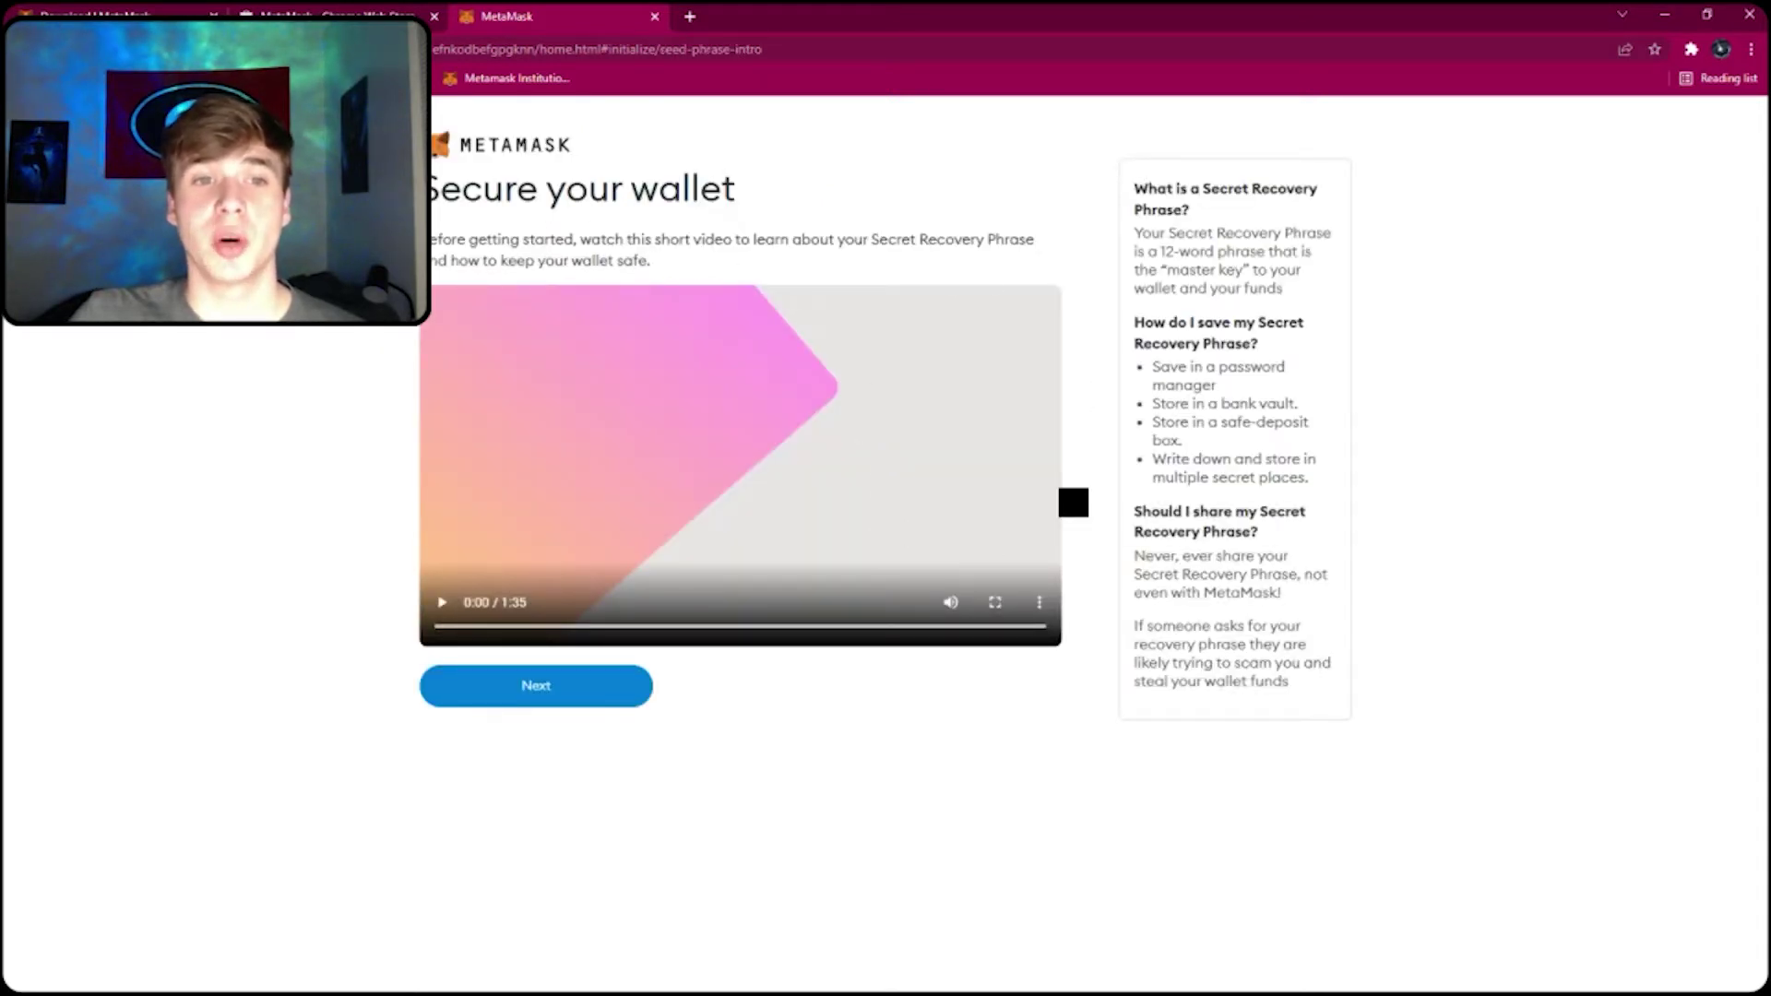
click(536, 685)
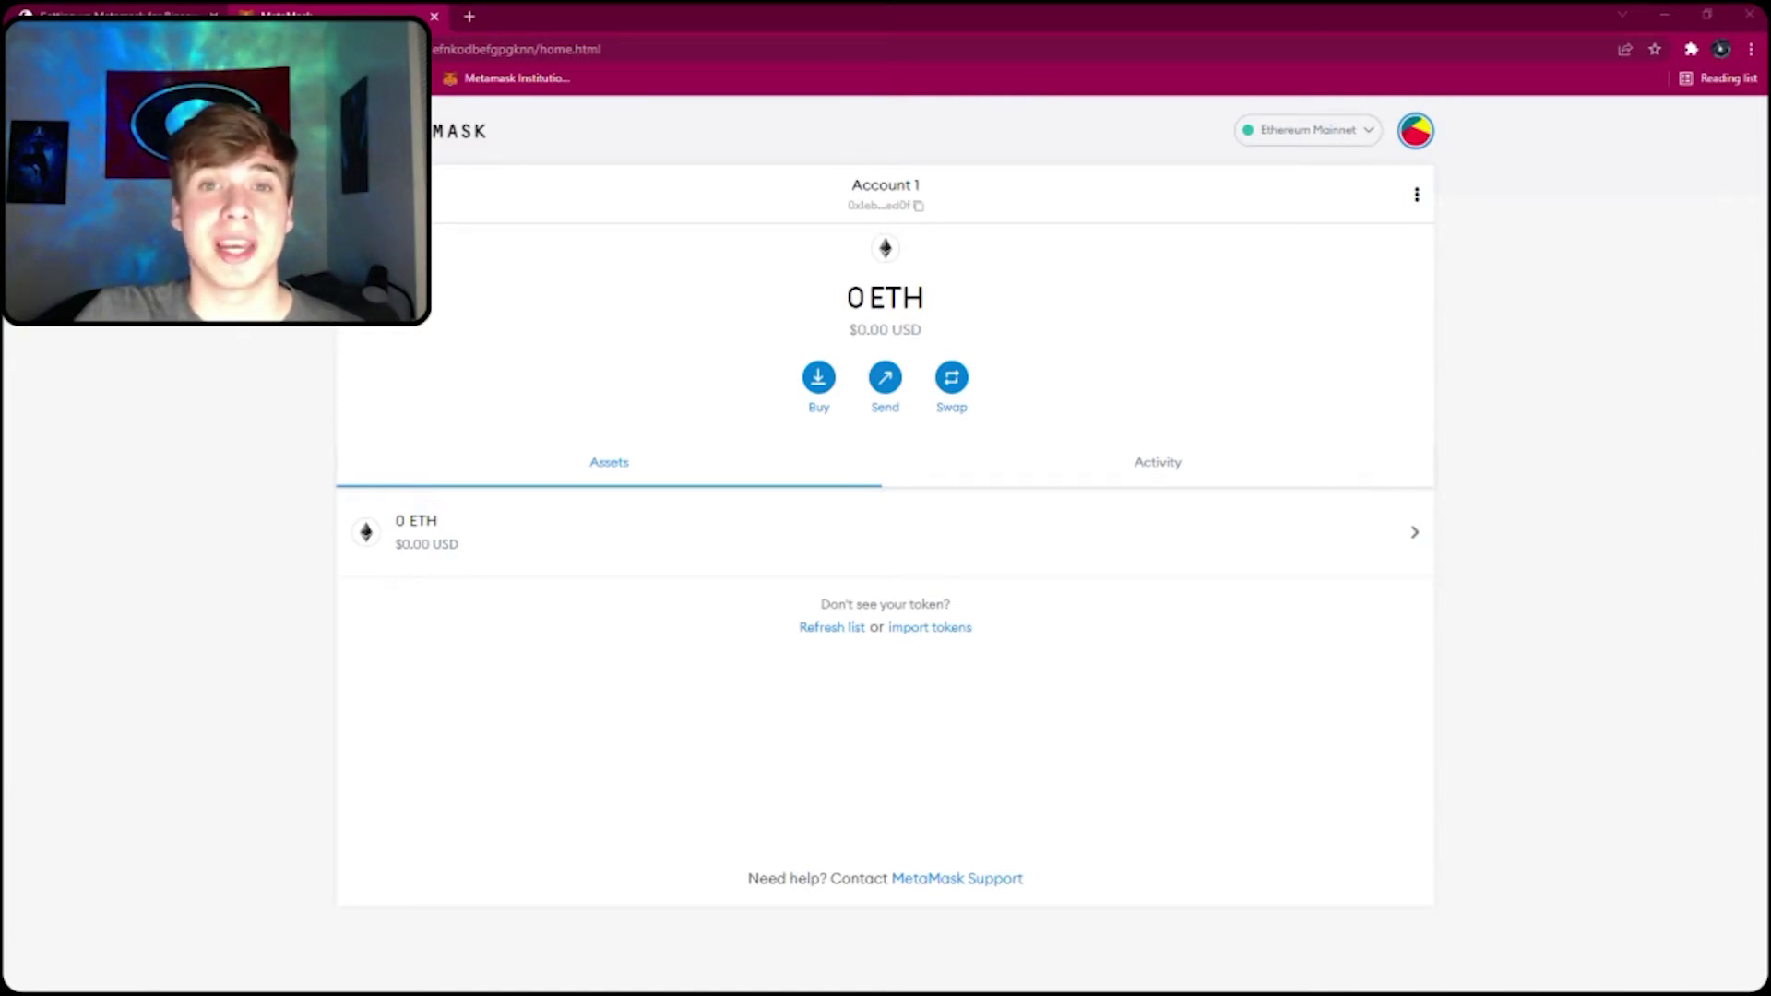
Add a BSC Mainnet network with its network details to MetaMask
click(1338, 135)
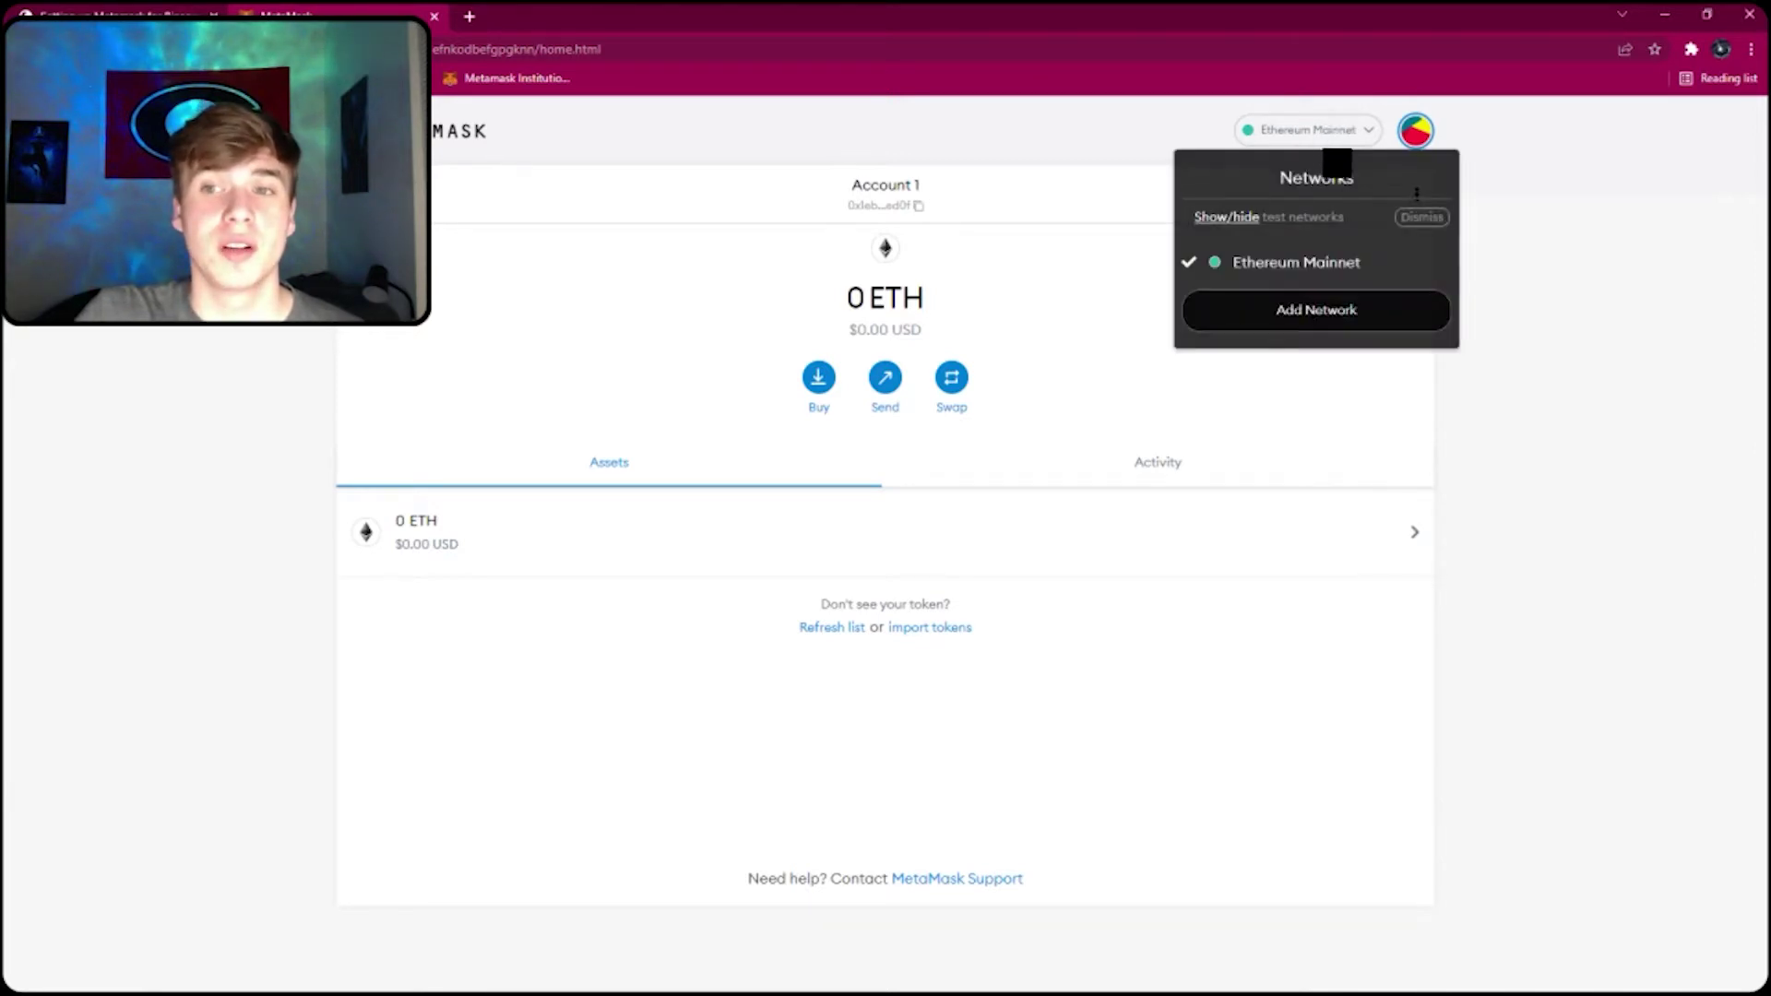
click(1321, 314)
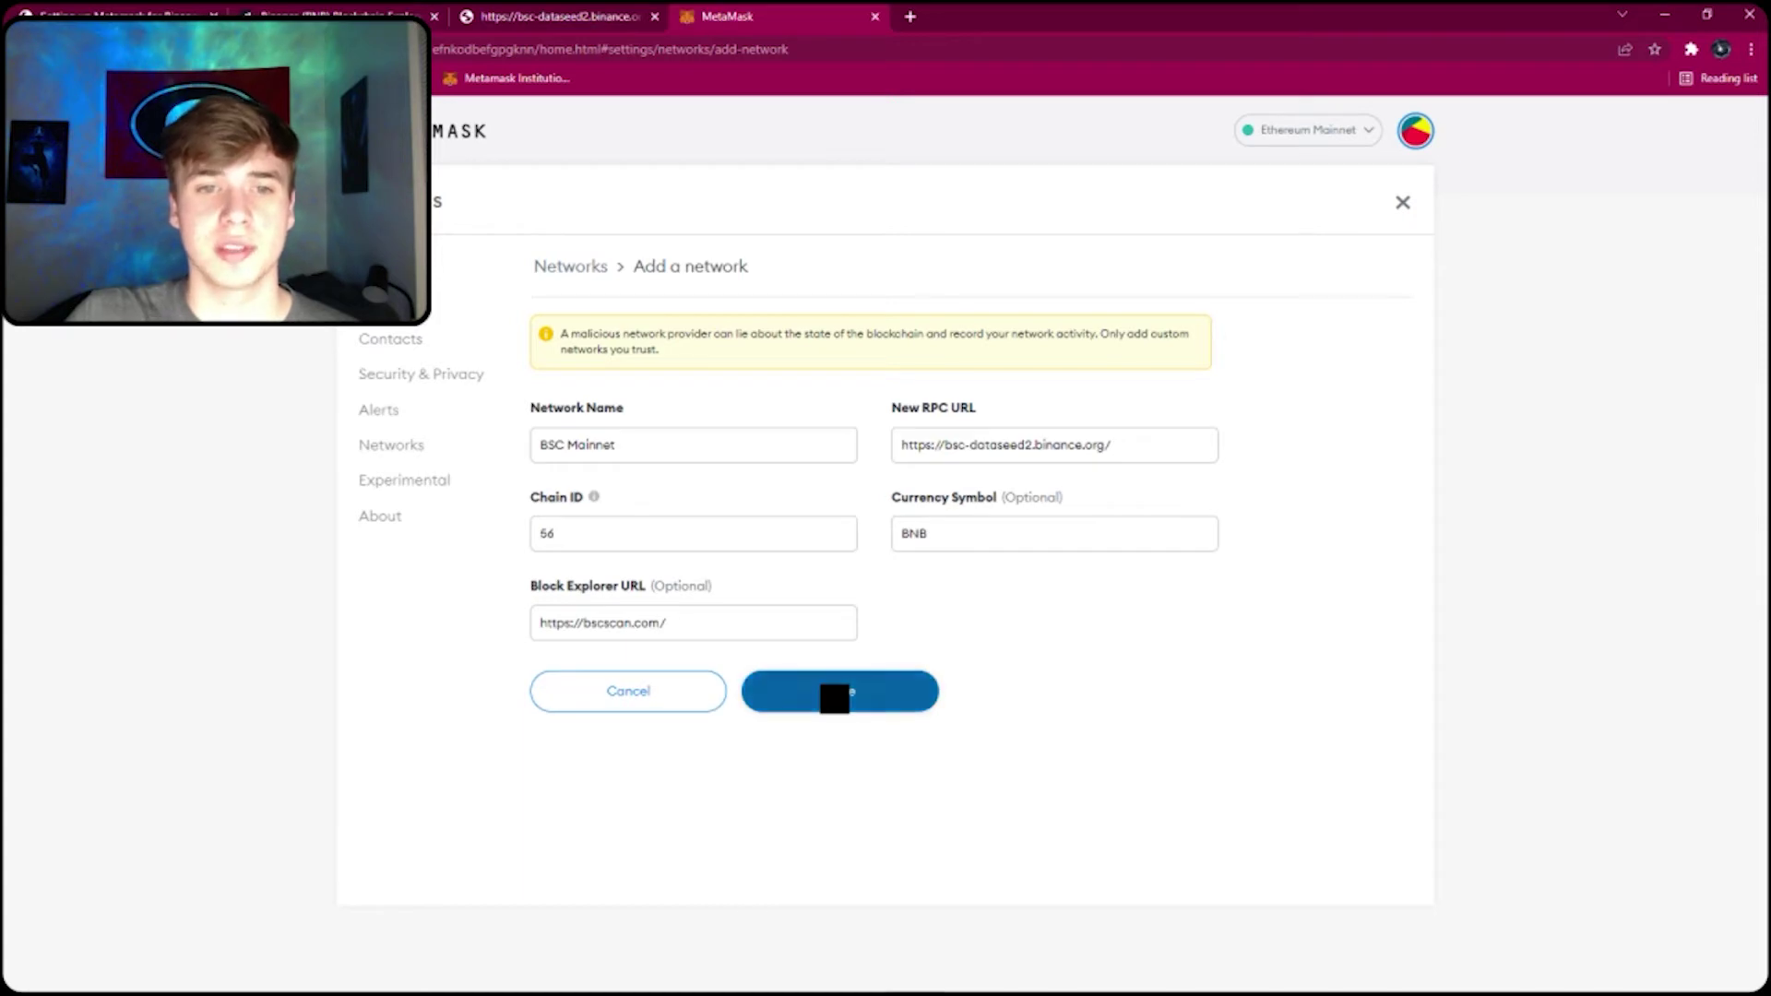
click(837, 695)
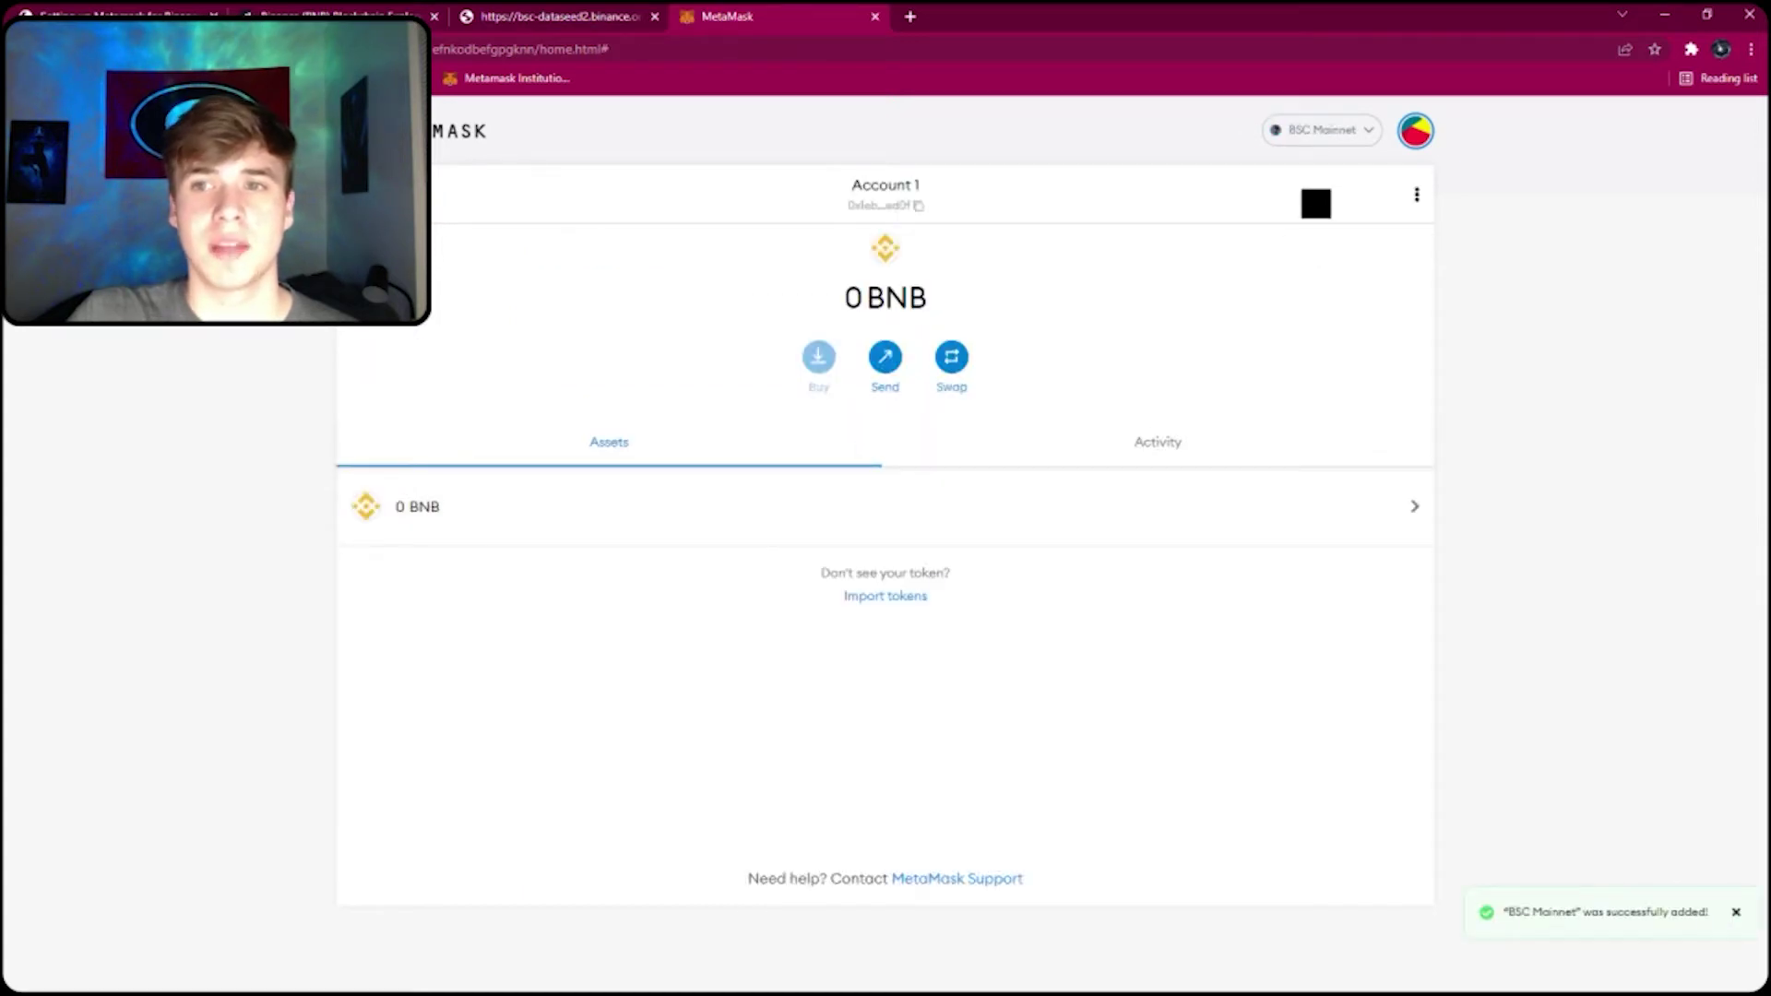
Make BSC Mainnet the active network so Account 1 shows 0 BNB
click(1321, 136)
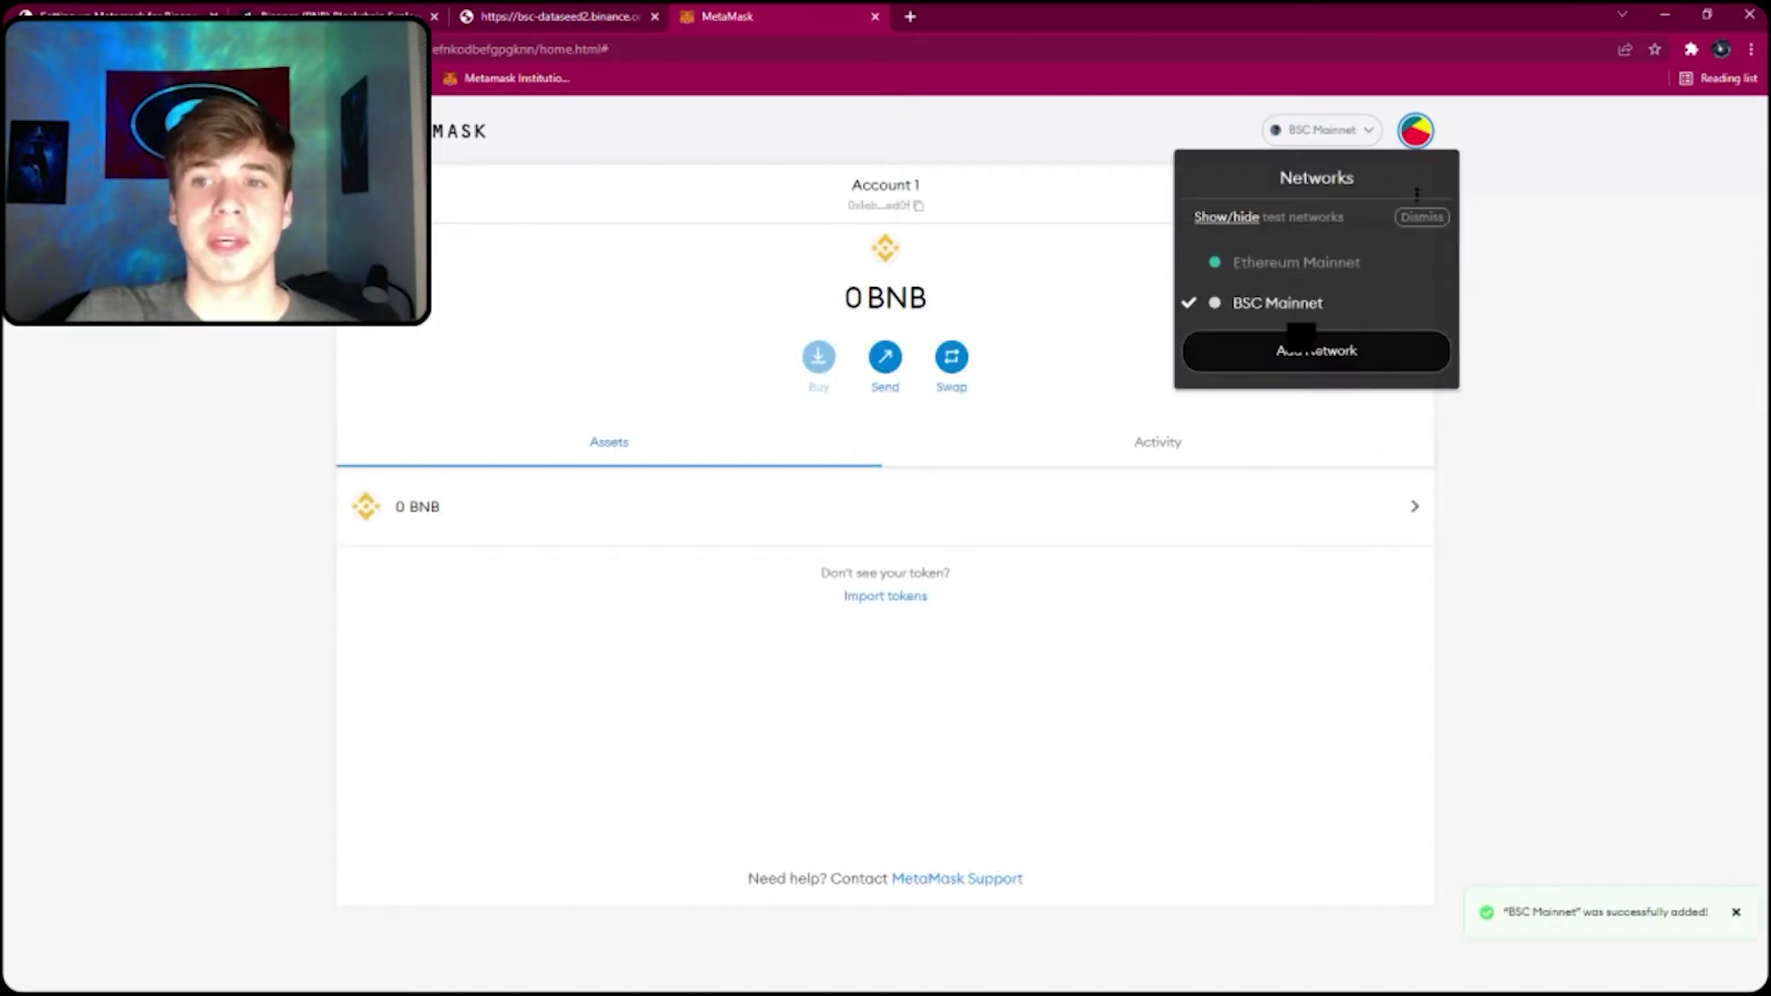
click(1299, 264)
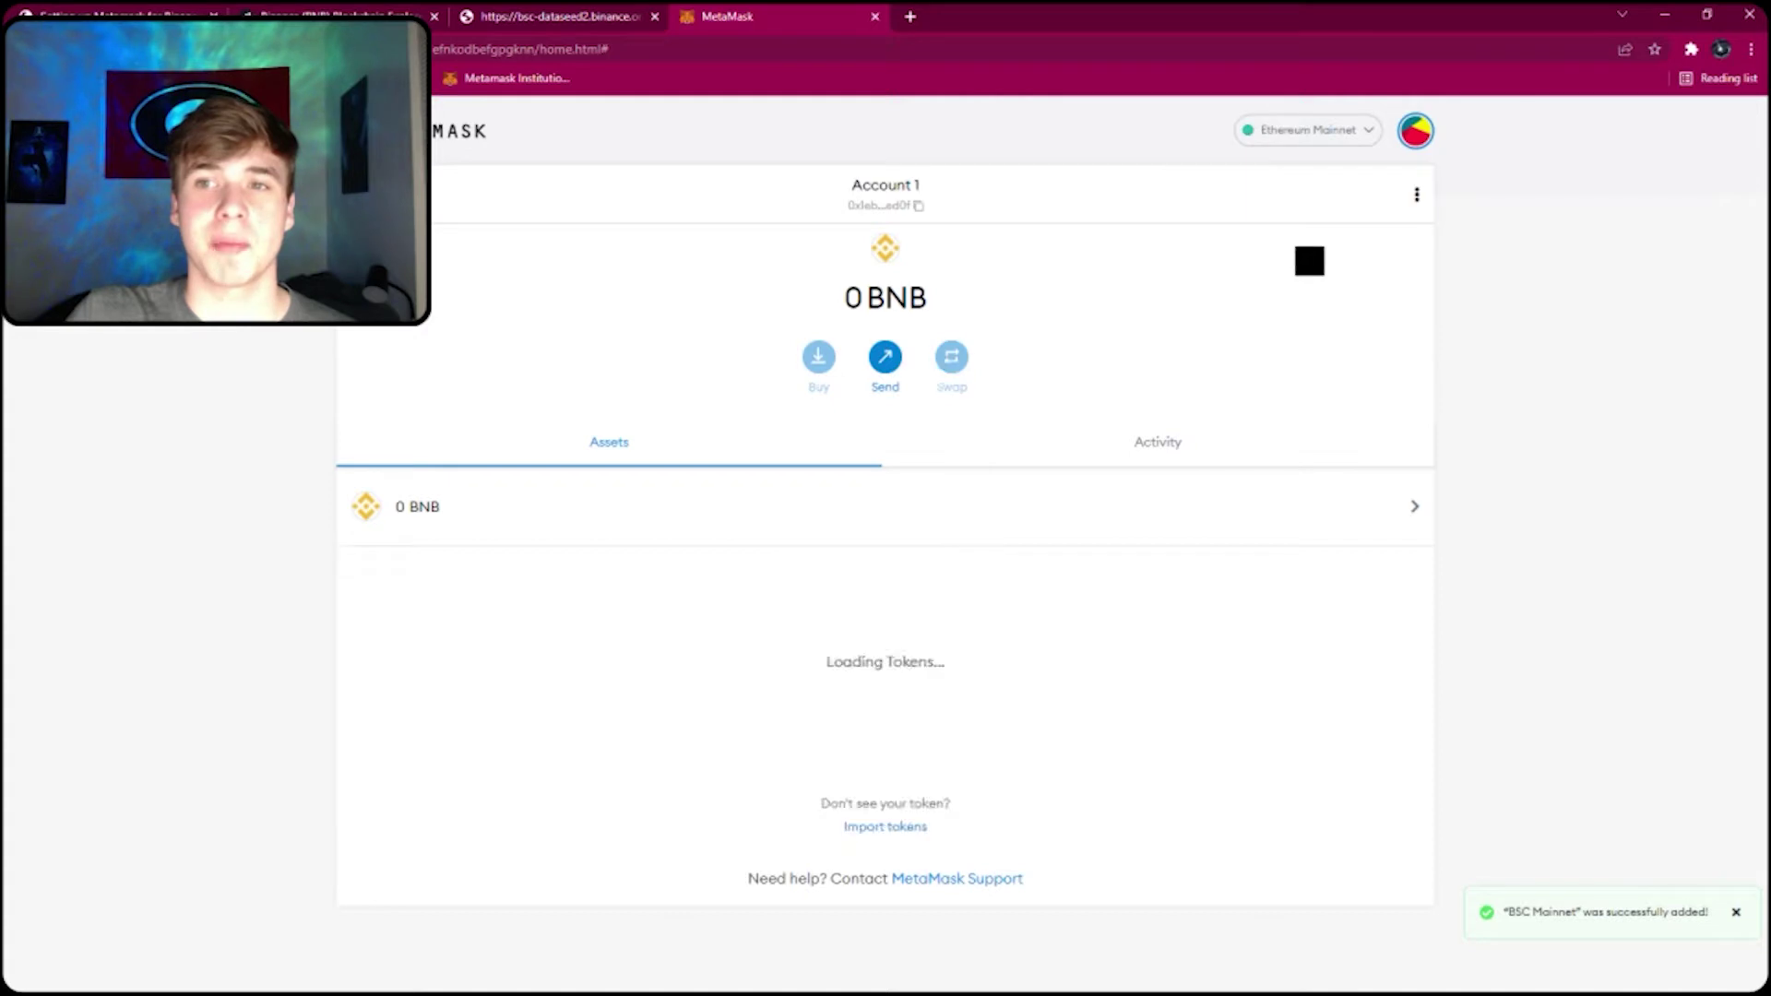
click(1319, 140)
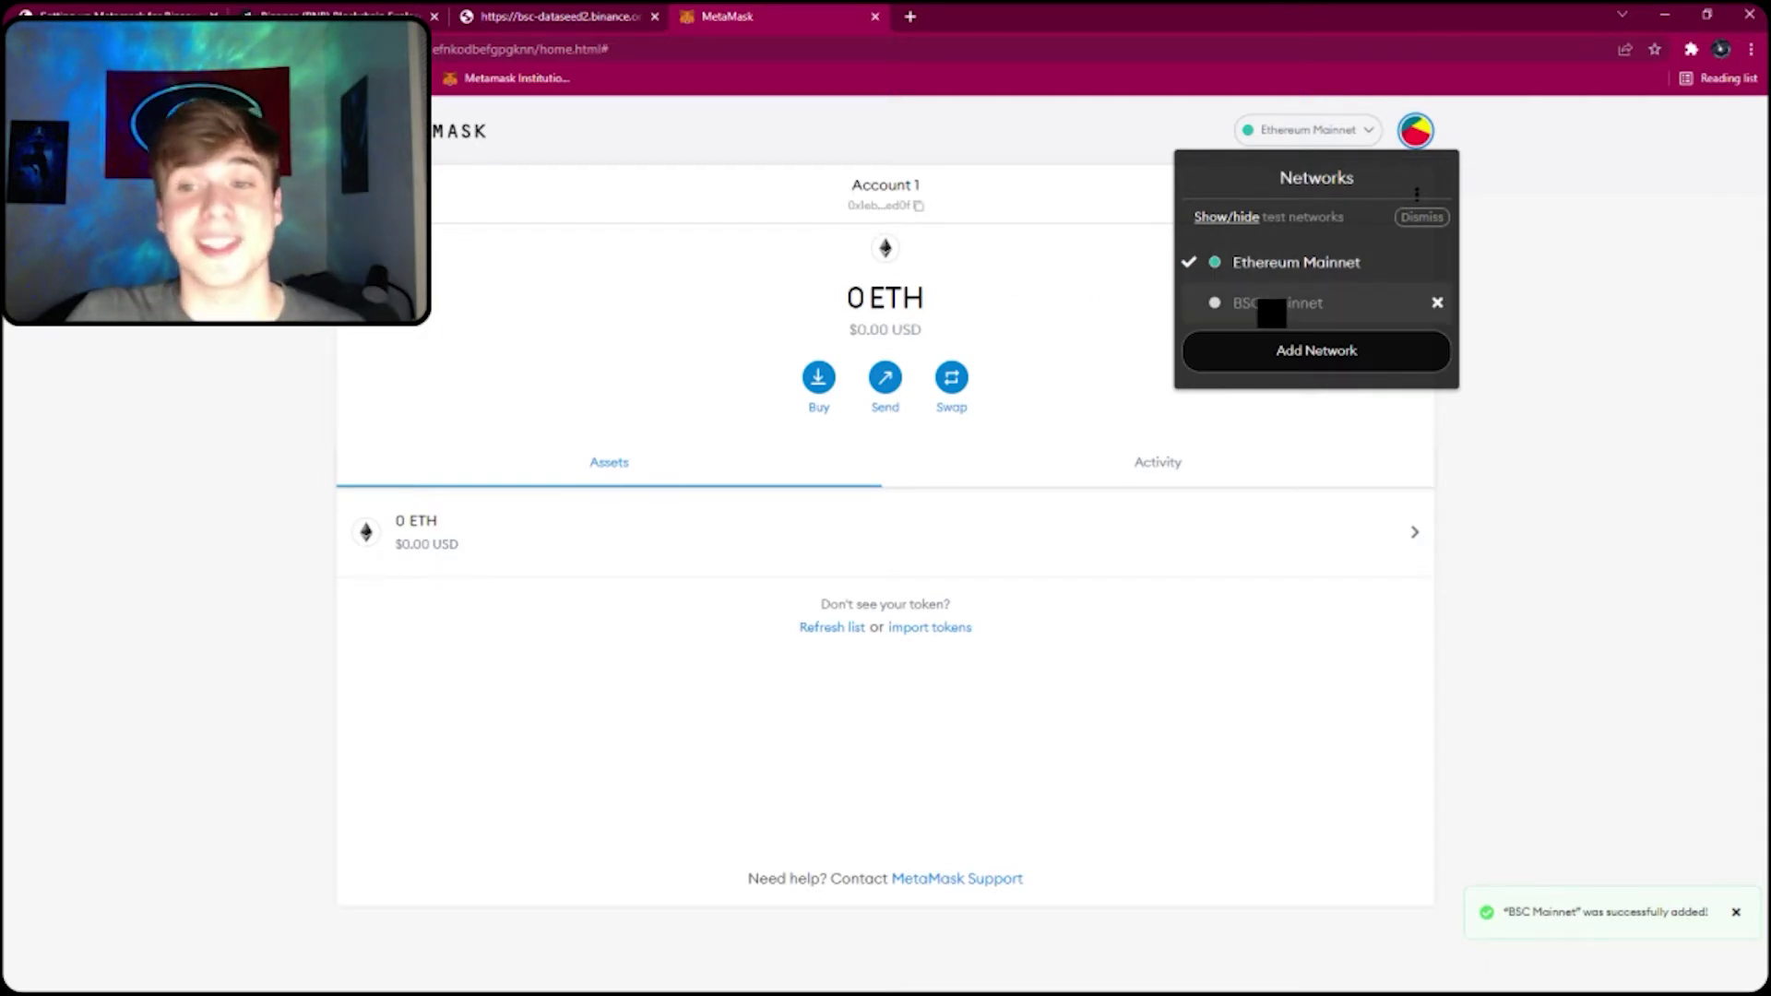
click(1271, 304)
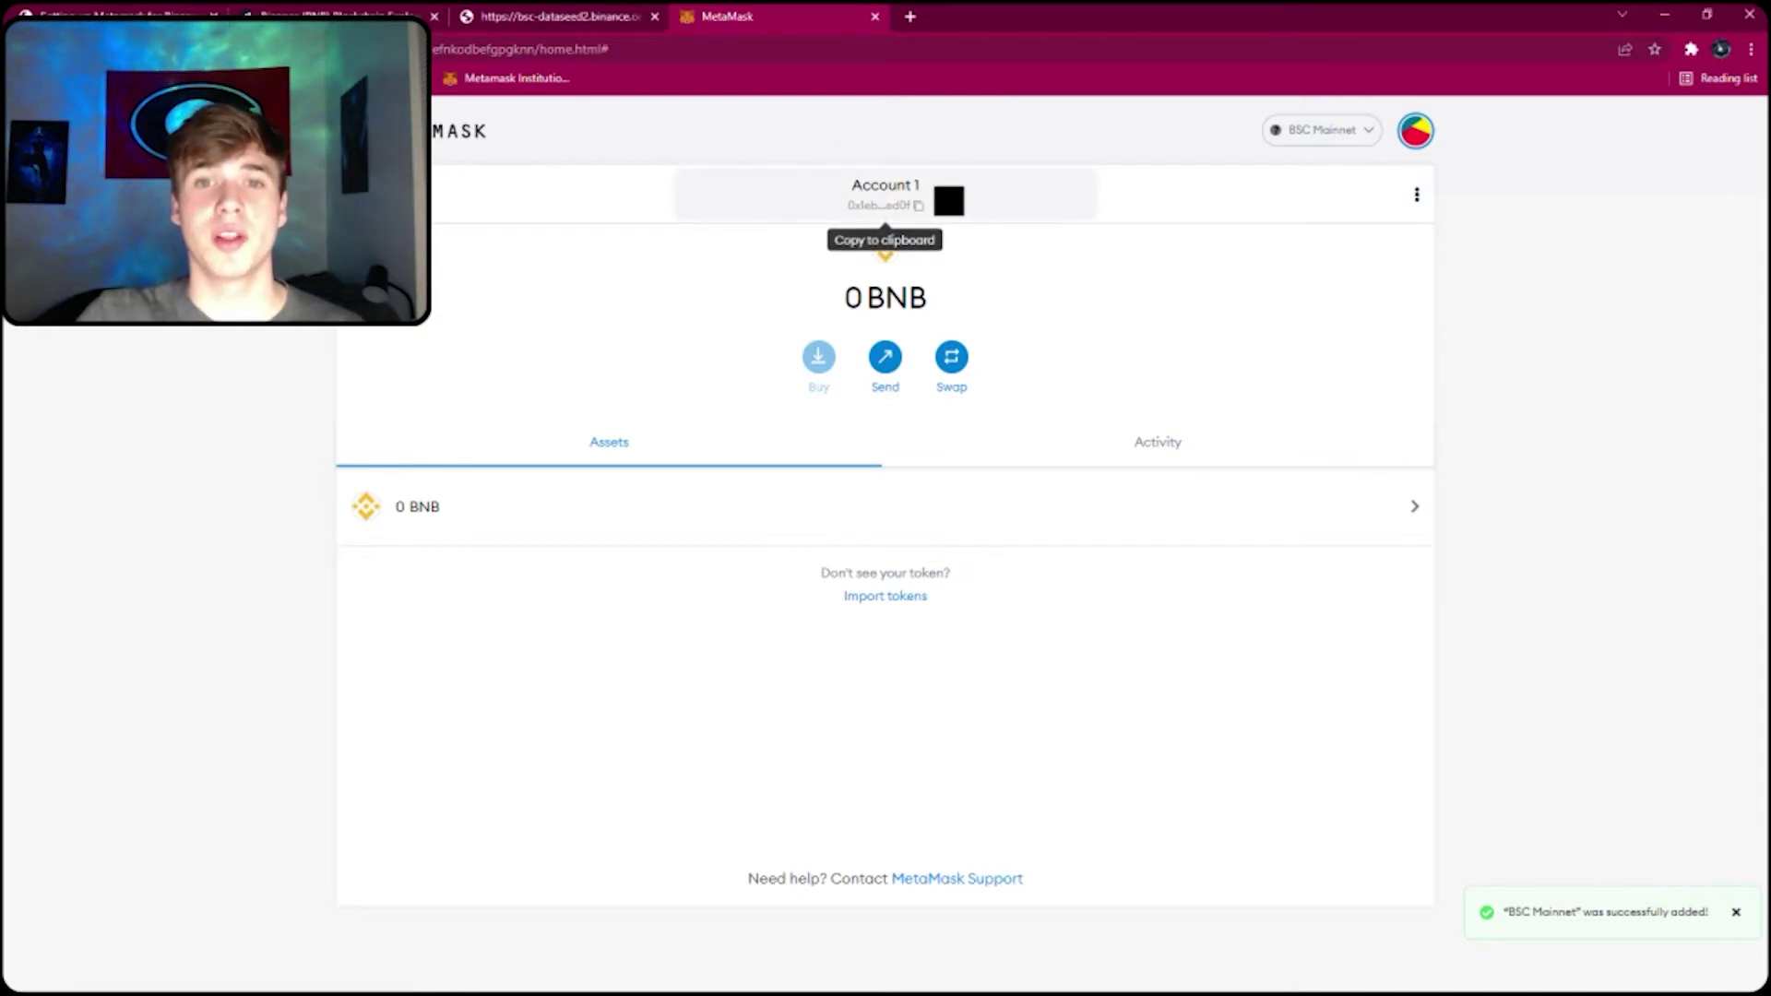
Copy Account 1's wallet address from the account header
click(949, 194)
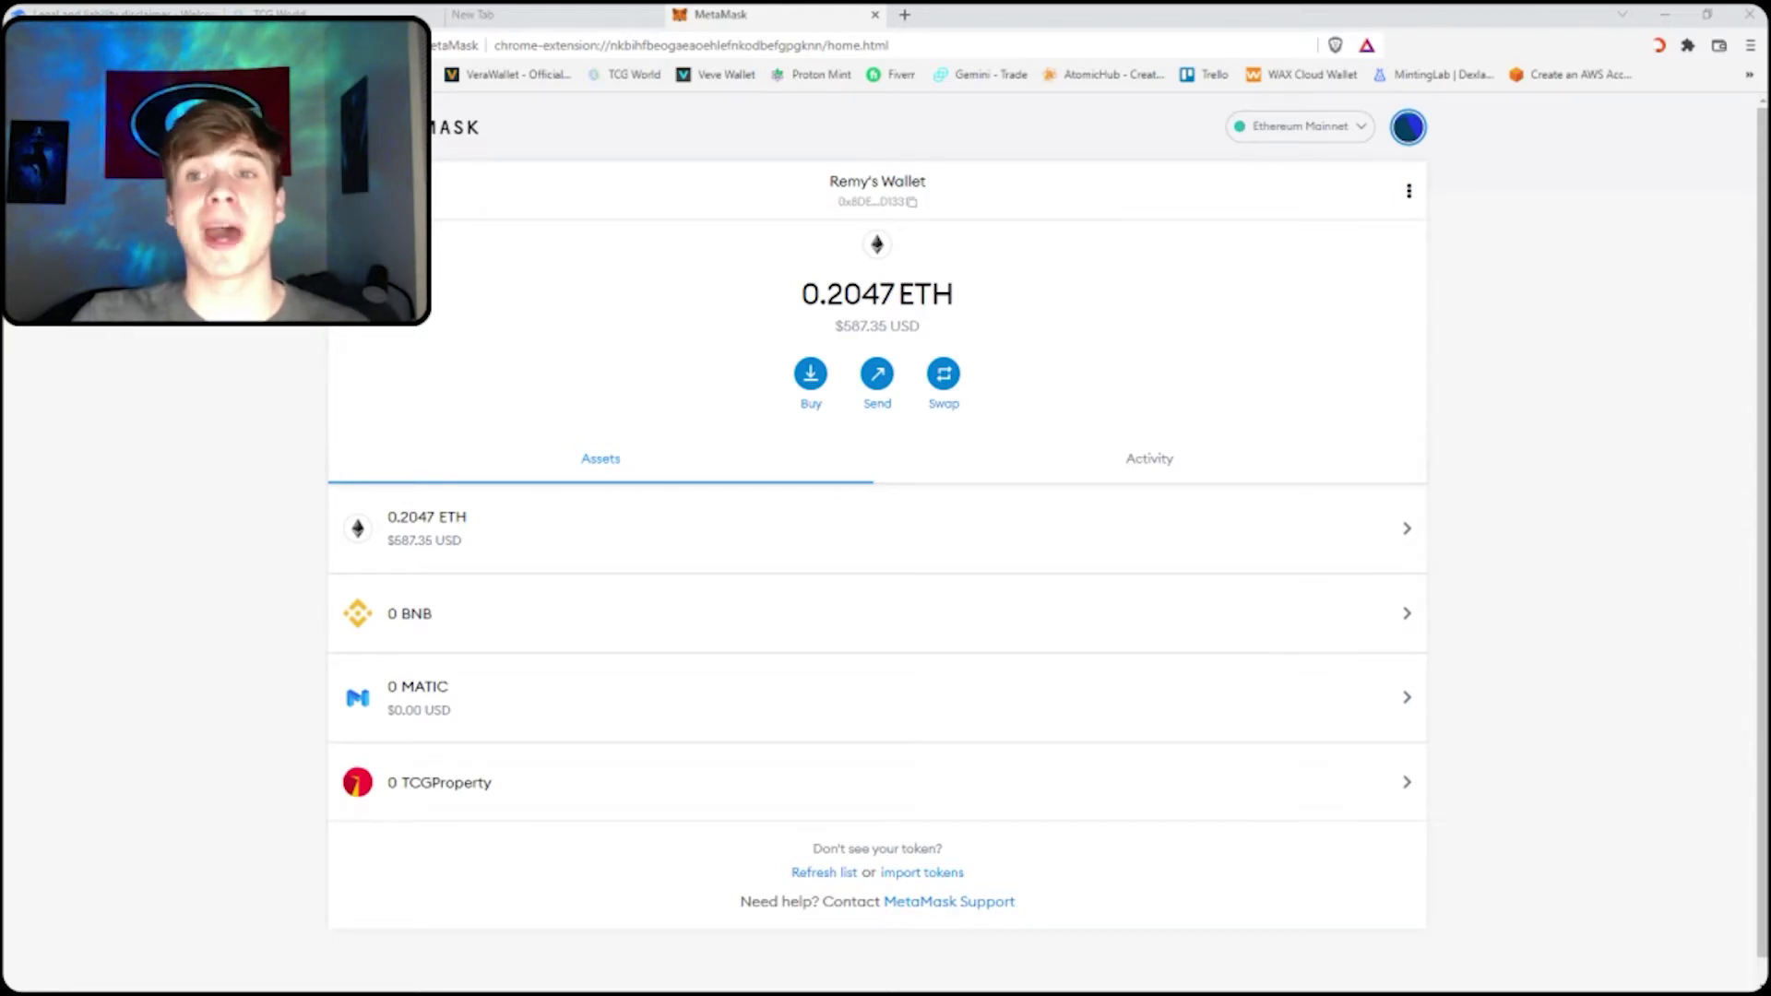
Check MetaMask's network list, then close the PancakeSwap tab to return to TCG World's Land Presale page
click(1328, 129)
click(1066, 347)
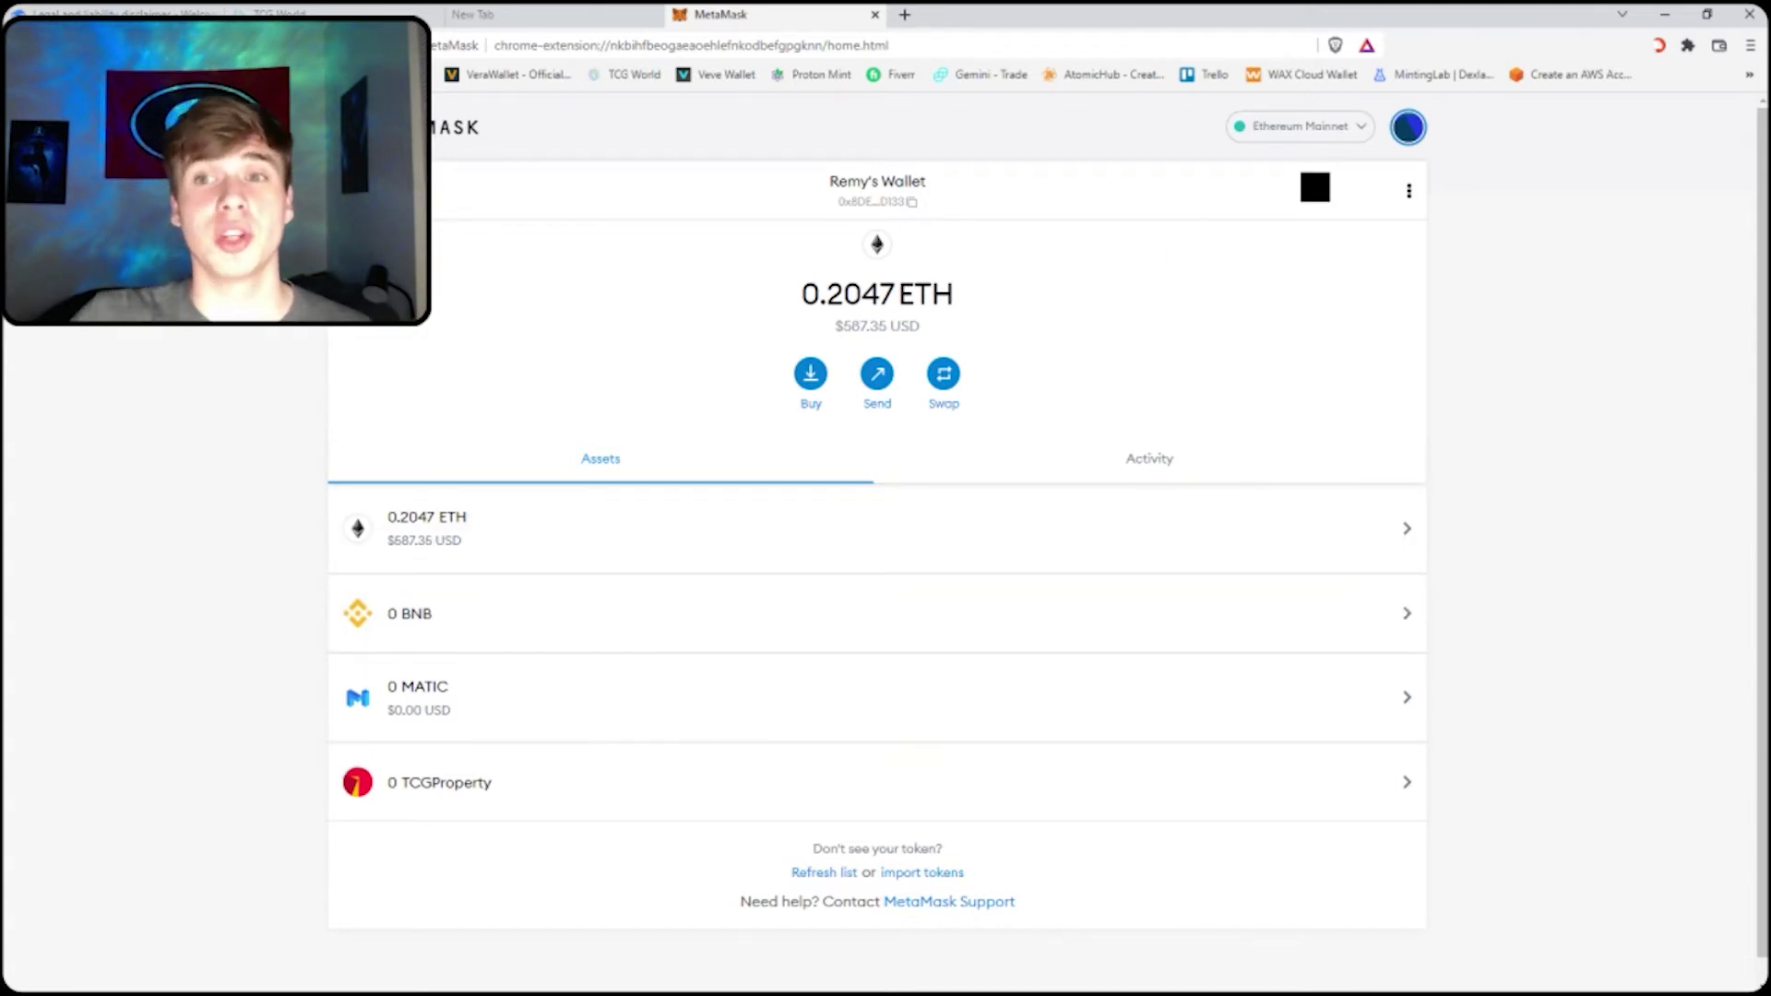
click(1319, 142)
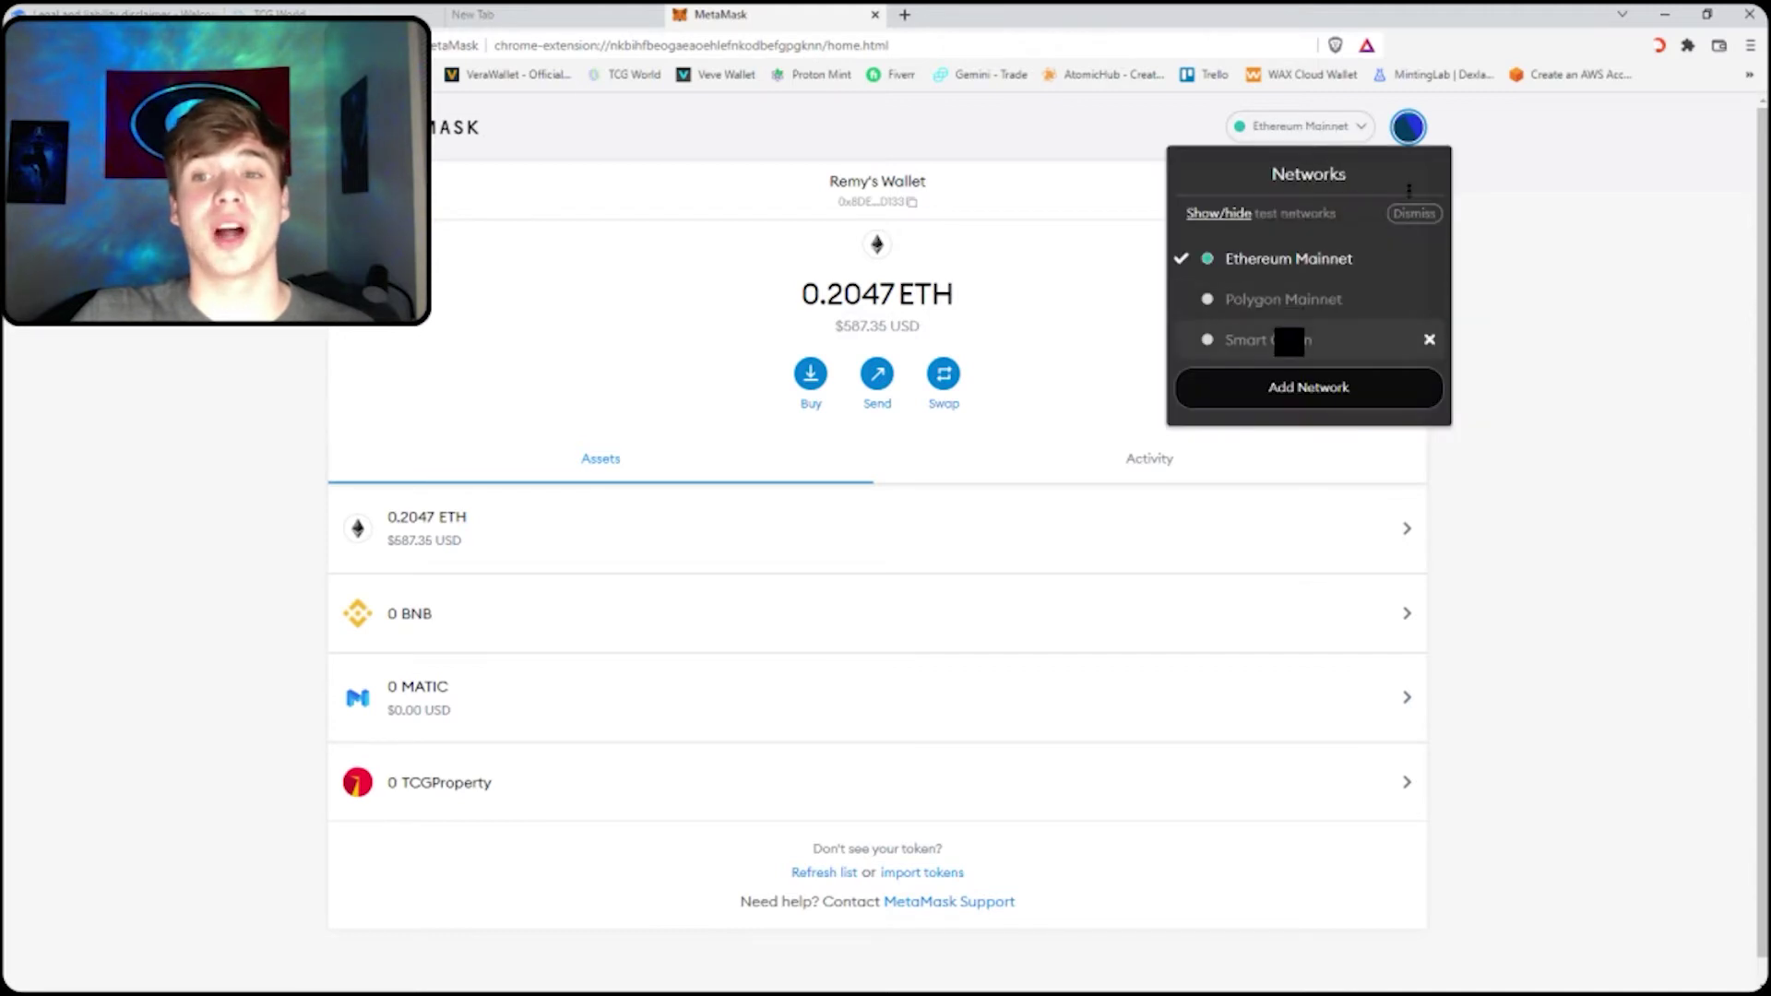
click(1632, 305)
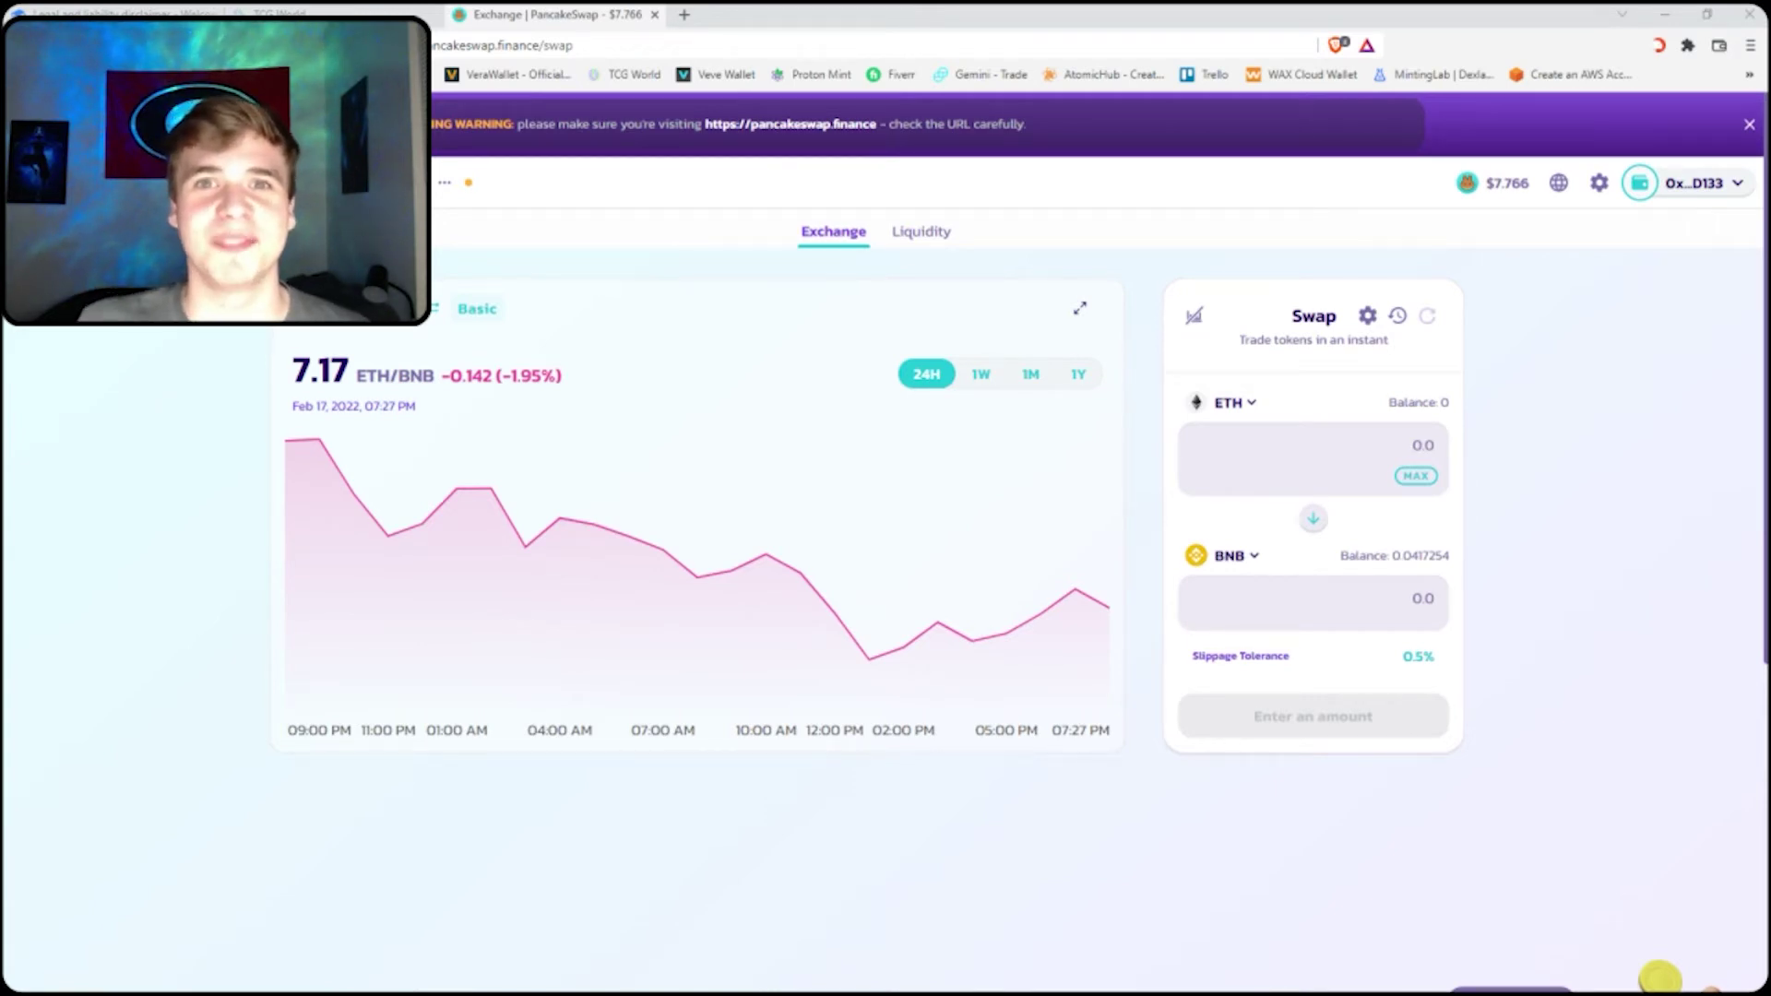
key(ctrl+w)
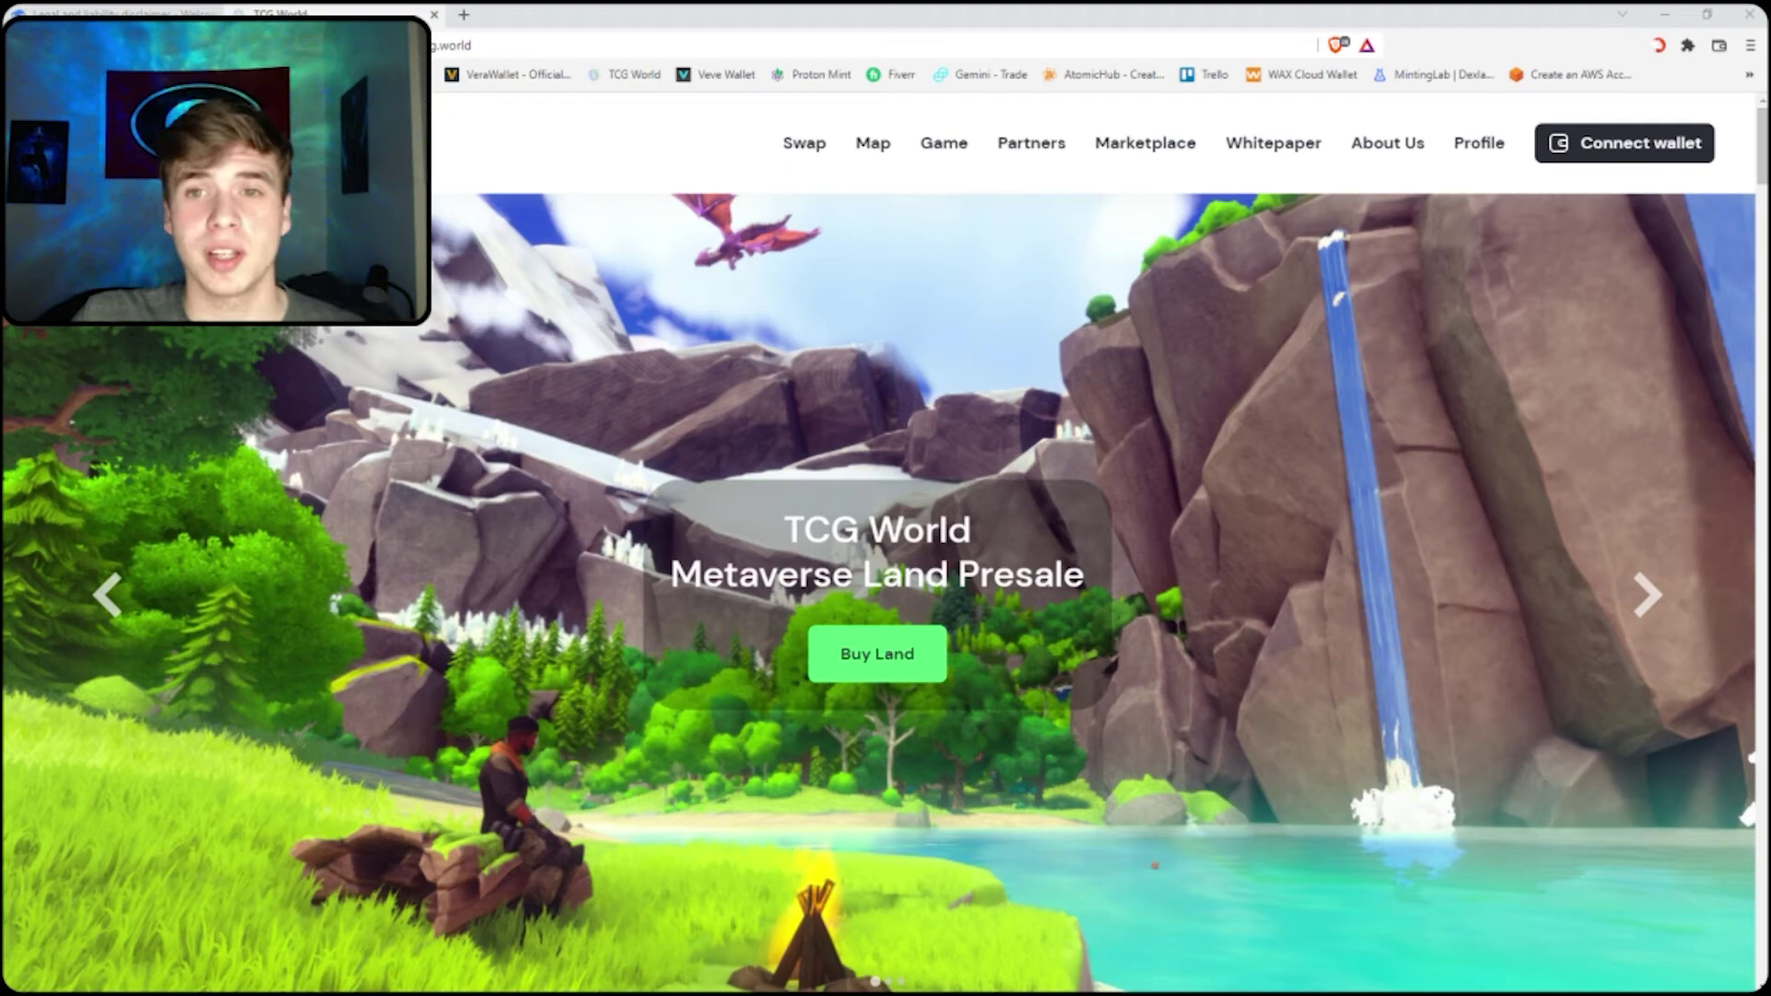
Browse TCG World's land Marketplace down to the Gold plots
click(1145, 143)
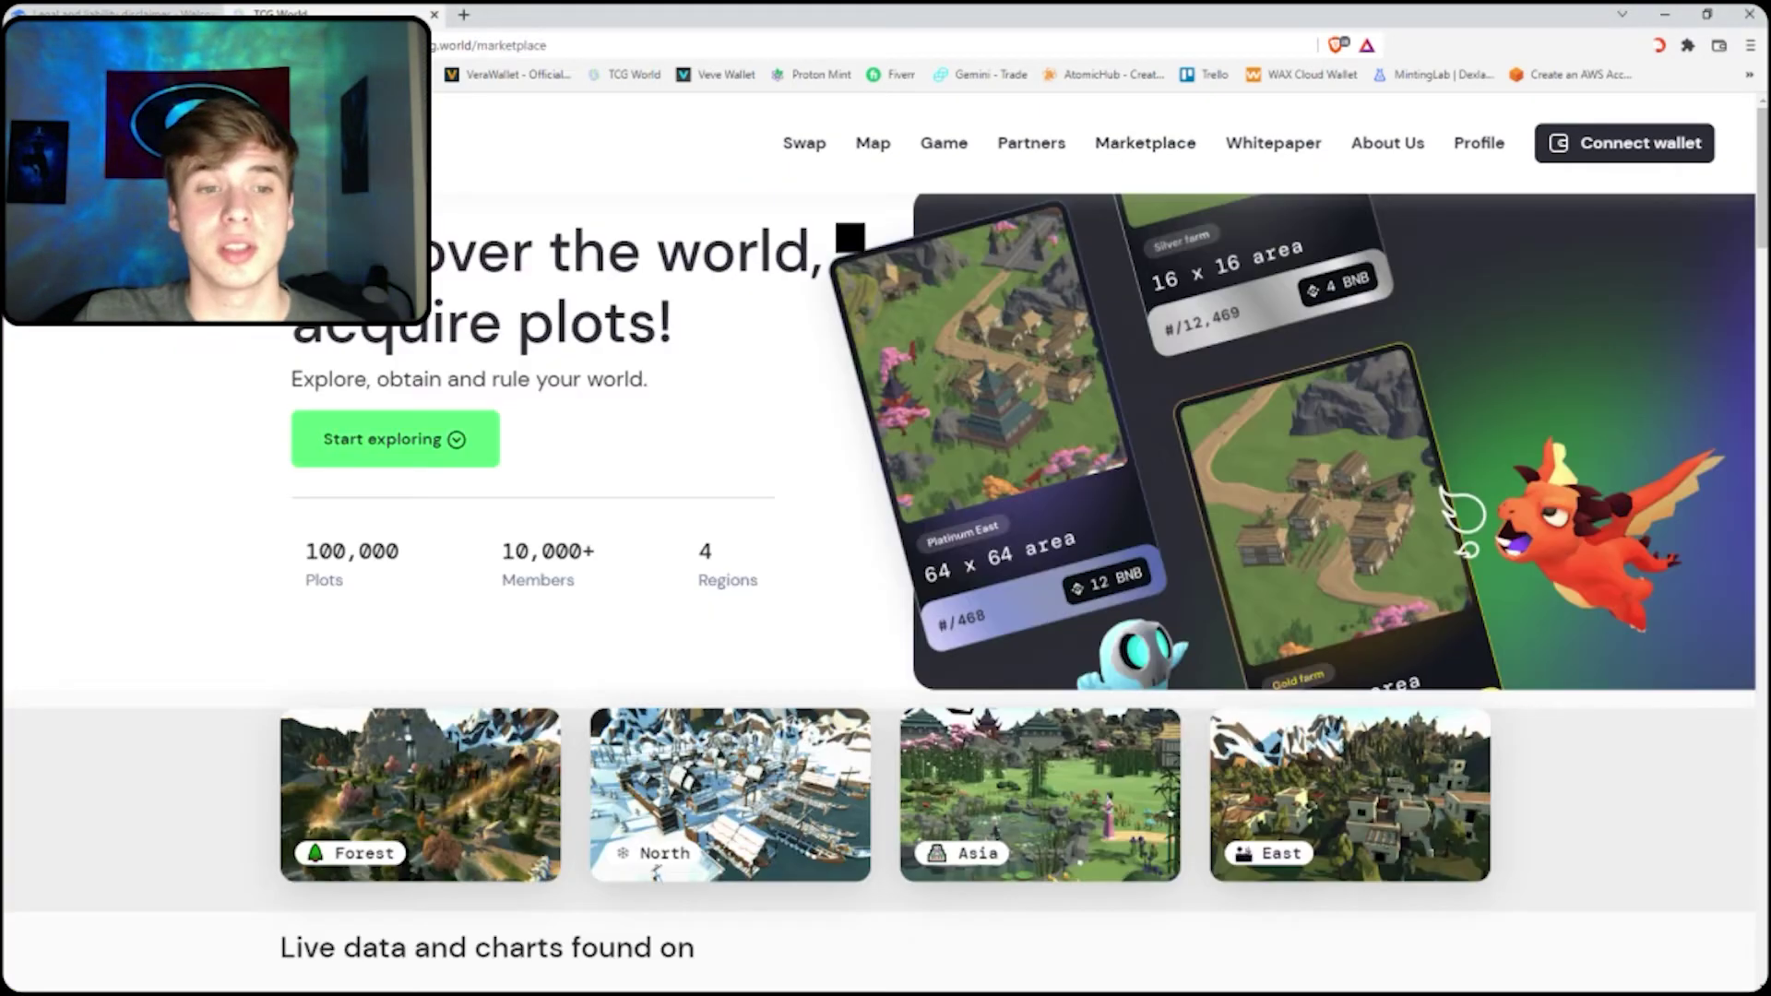
scroll(465, 810, down, 10)
scroll(755, 470, down, 4)
scroll(925, 462, up, 2)
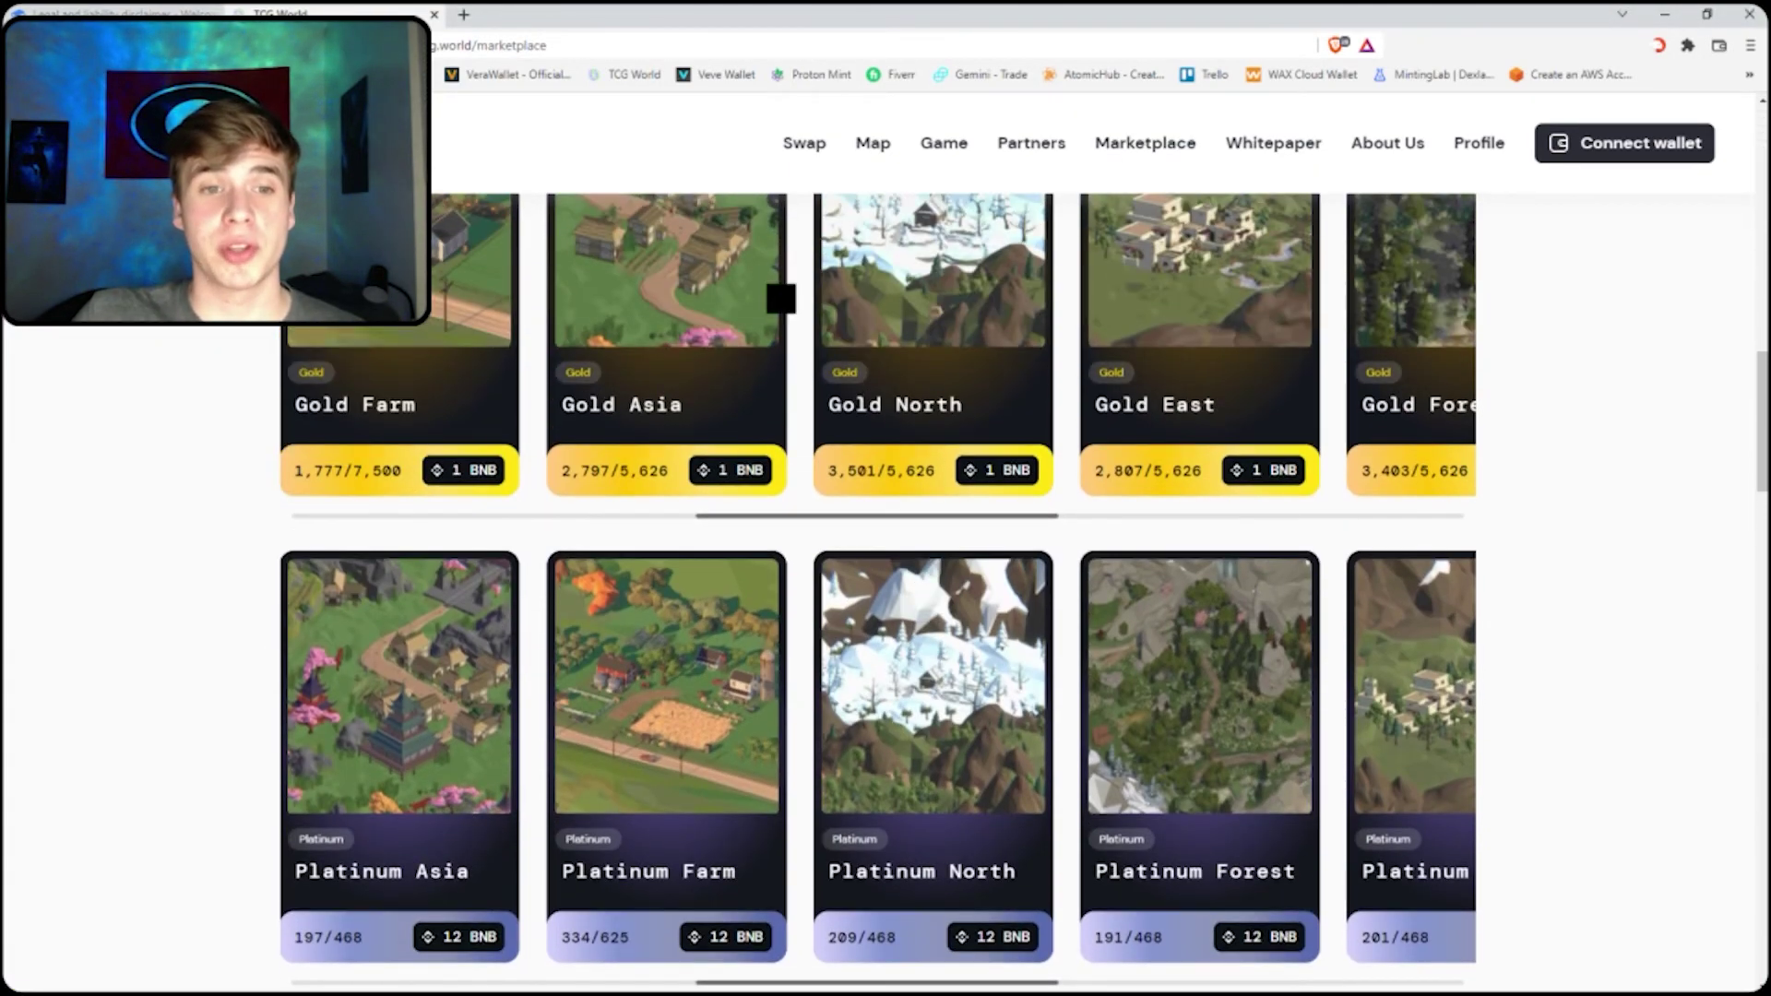
scroll(422, 478, down, 7)
scroll(452, 461, down, 20)
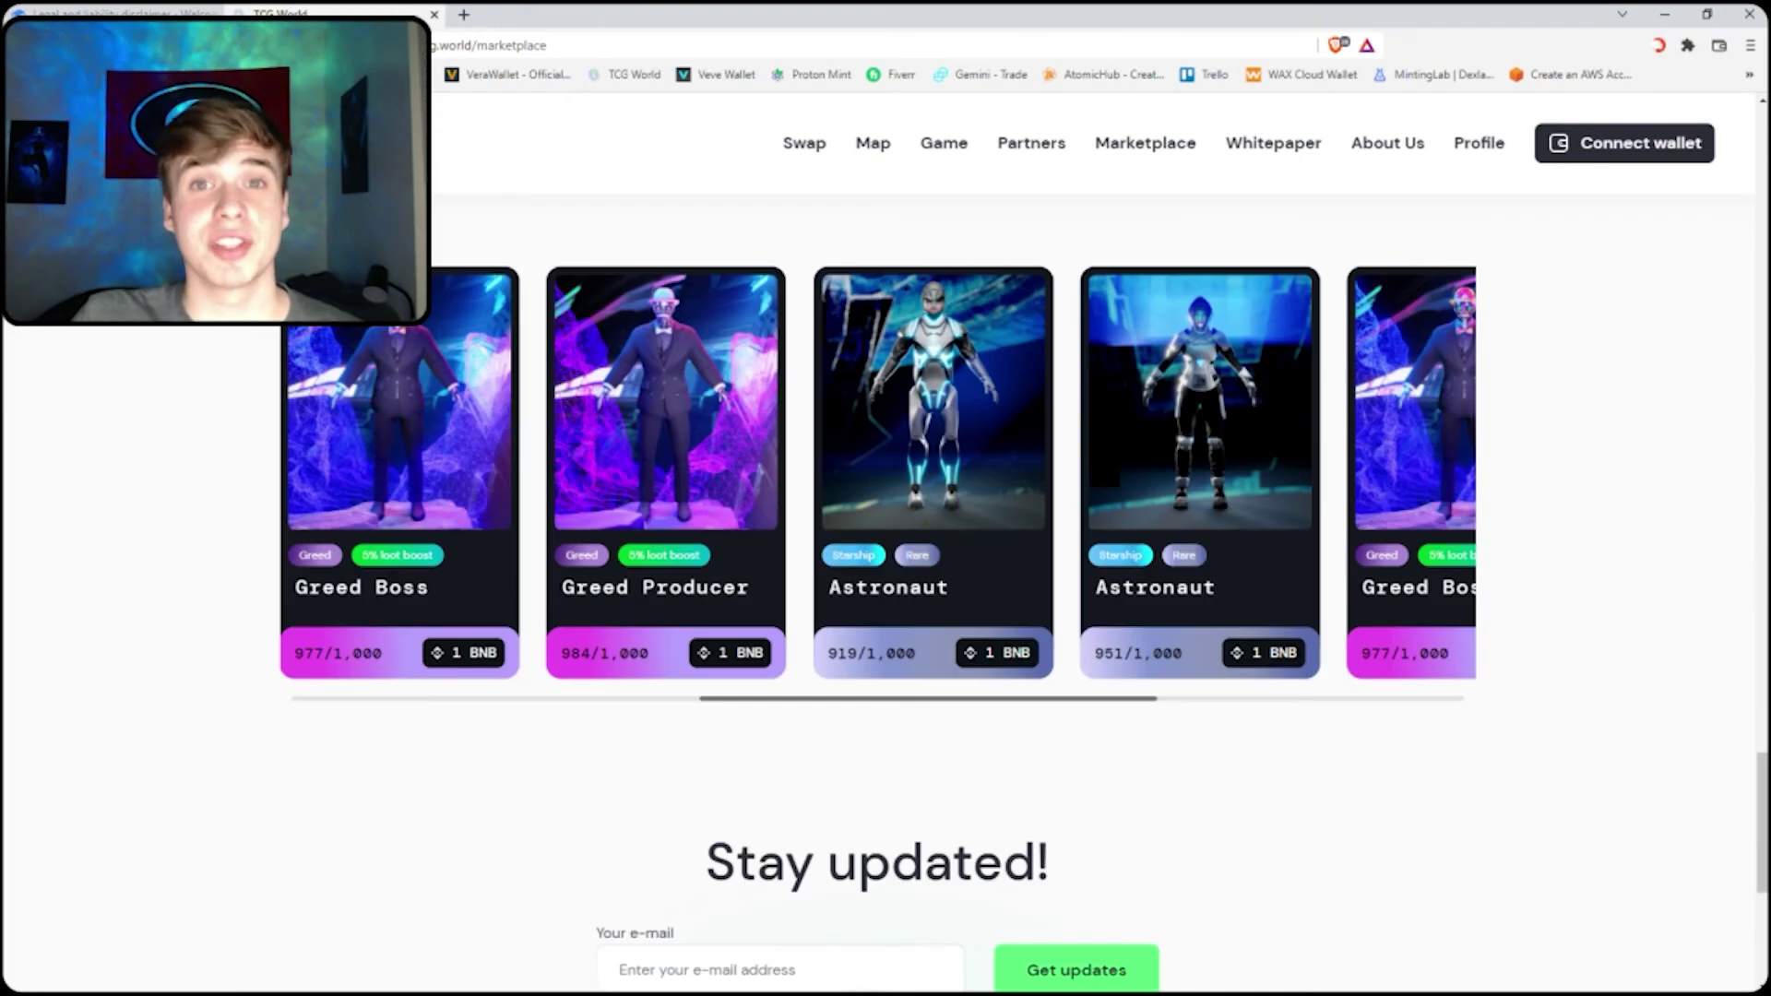
scroll(1104, 471, up, 16)
scroll(1104, 471, up, 16)
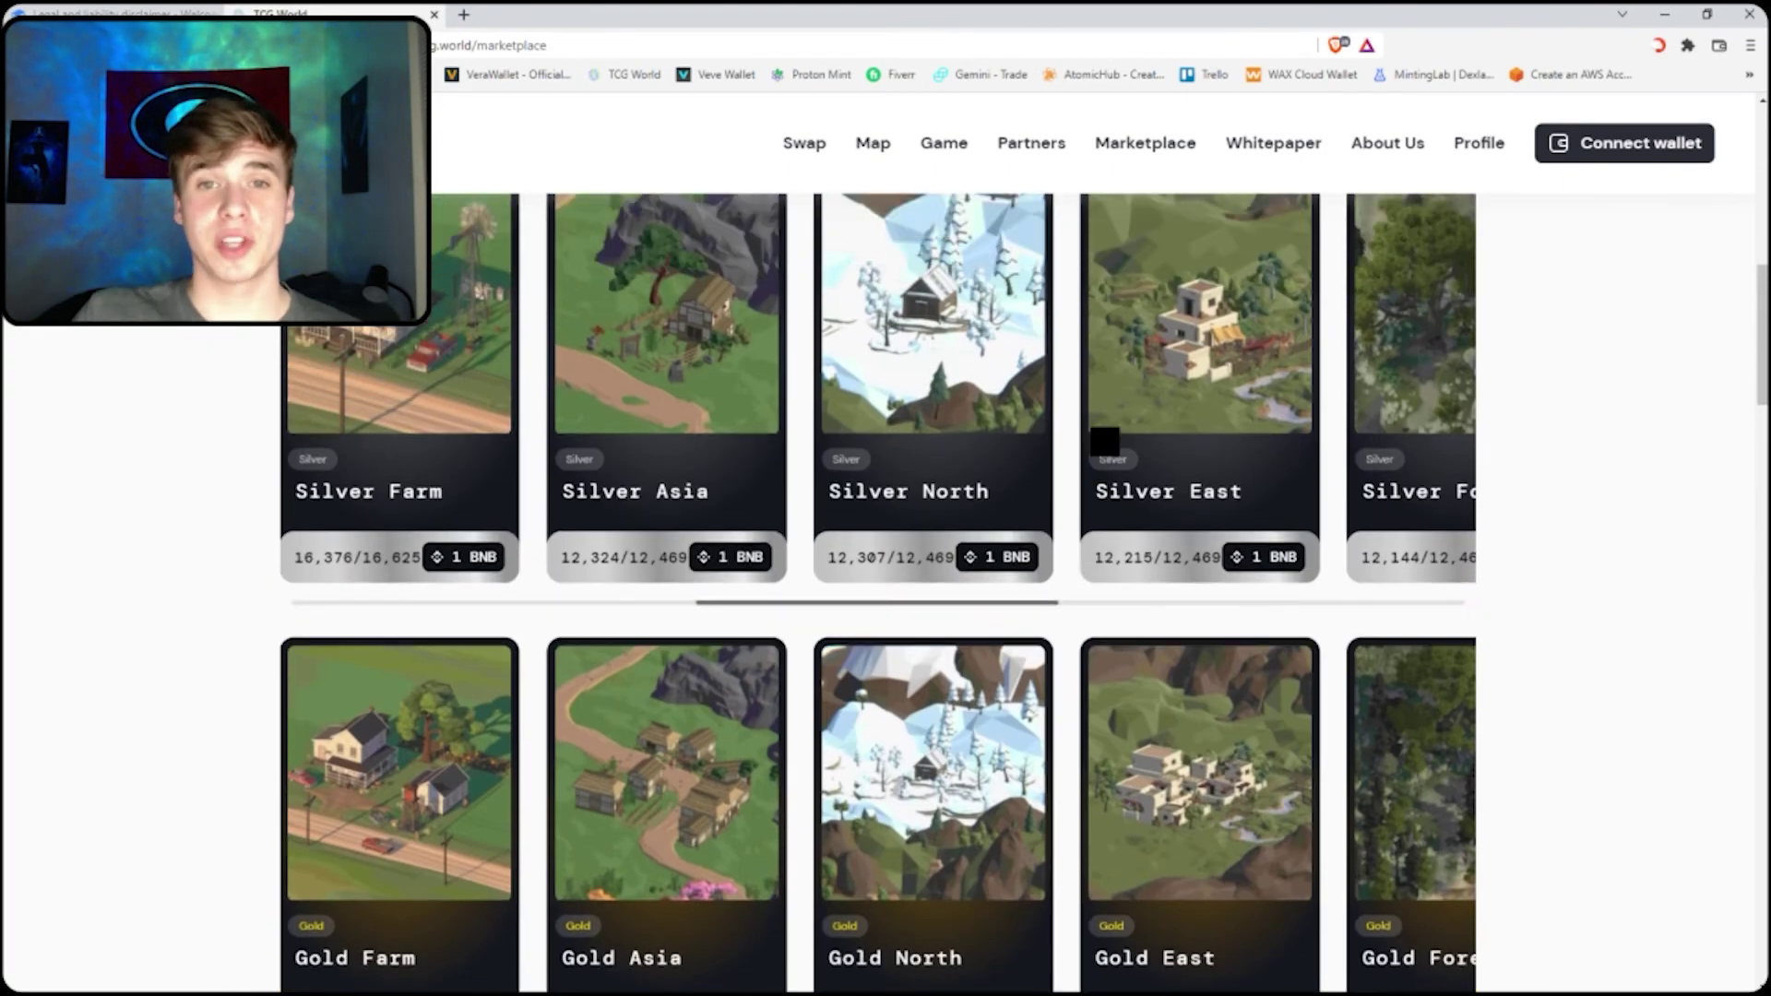
scroll(1098, 461, down, 2)
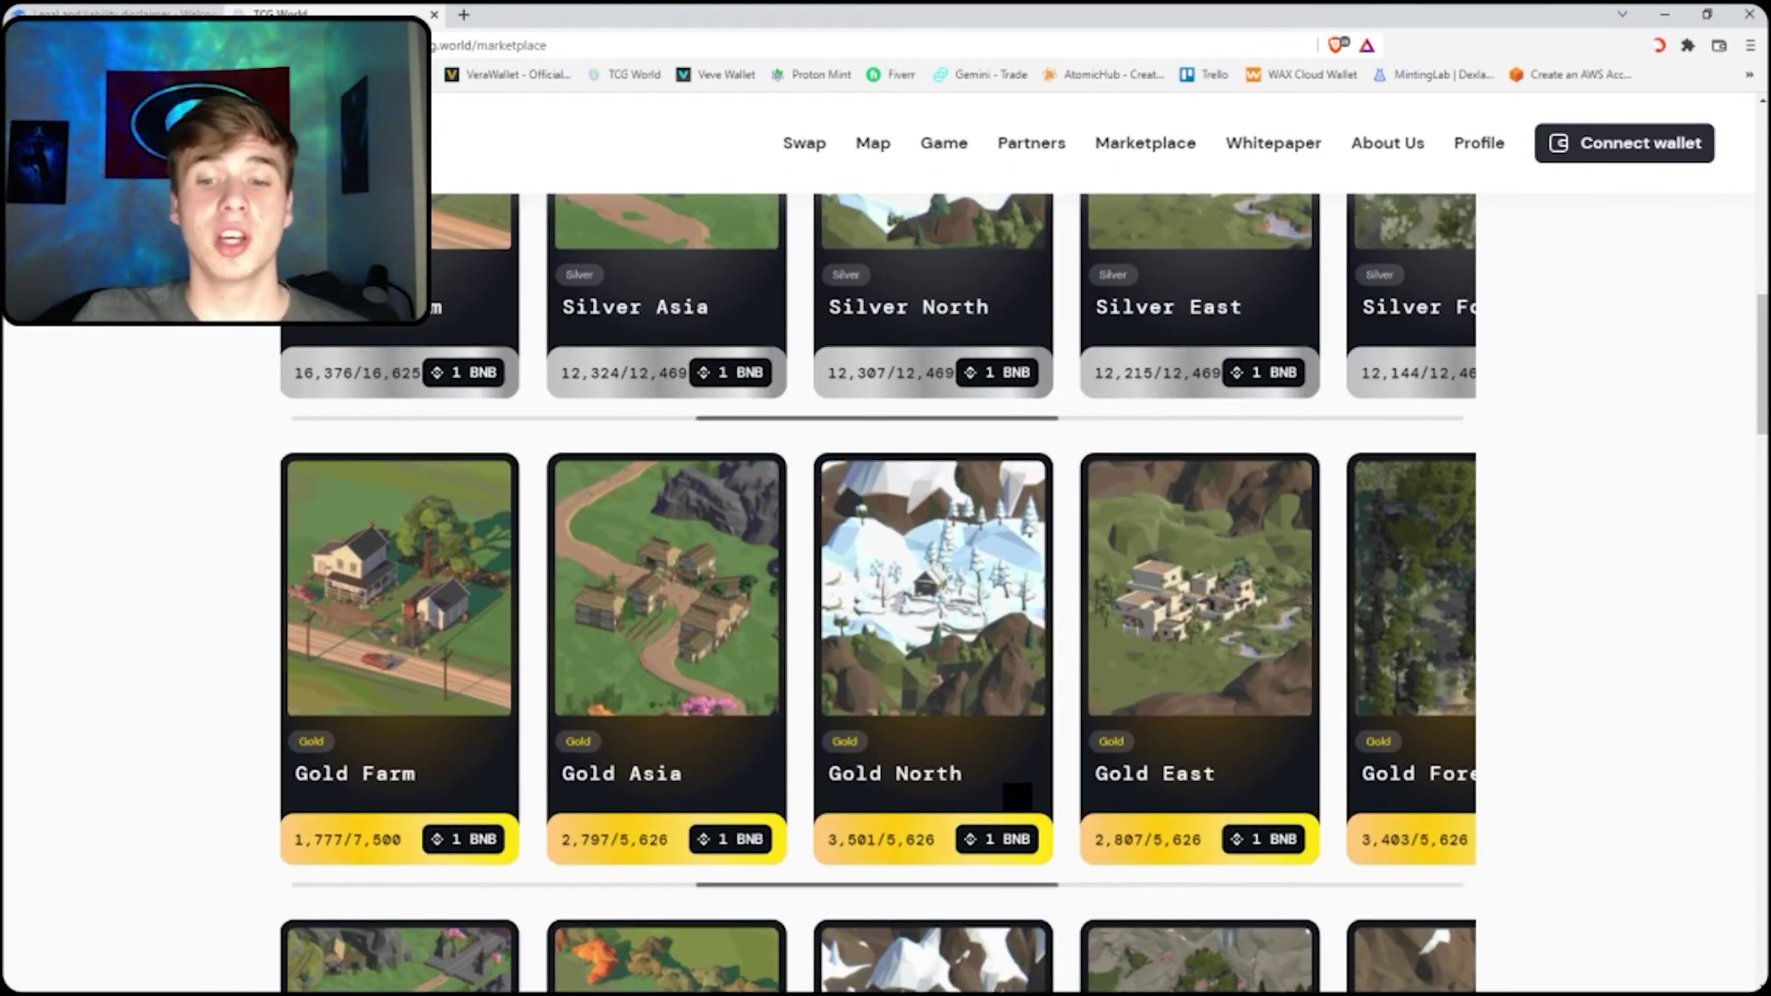
Try buying the Gold North plot for 1 BNB and dismiss the insufficient-funds wallet request
click(942, 661)
scroll(1014, 683, down, 2)
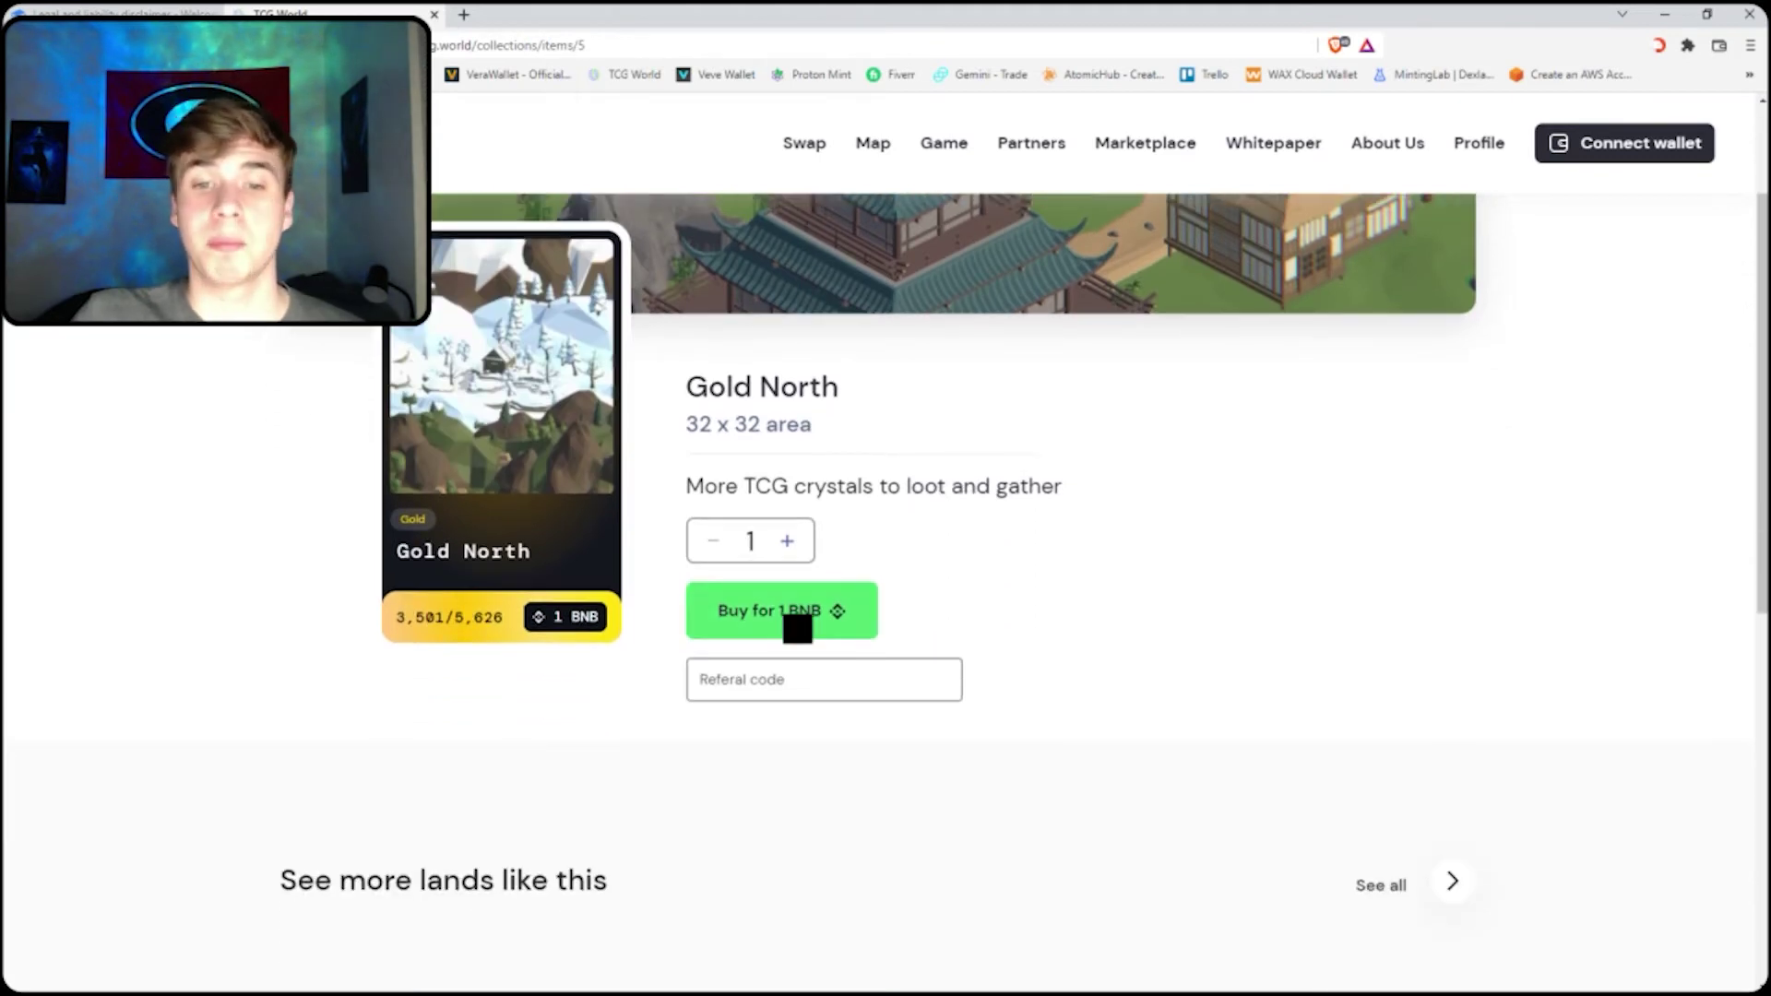
click(795, 606)
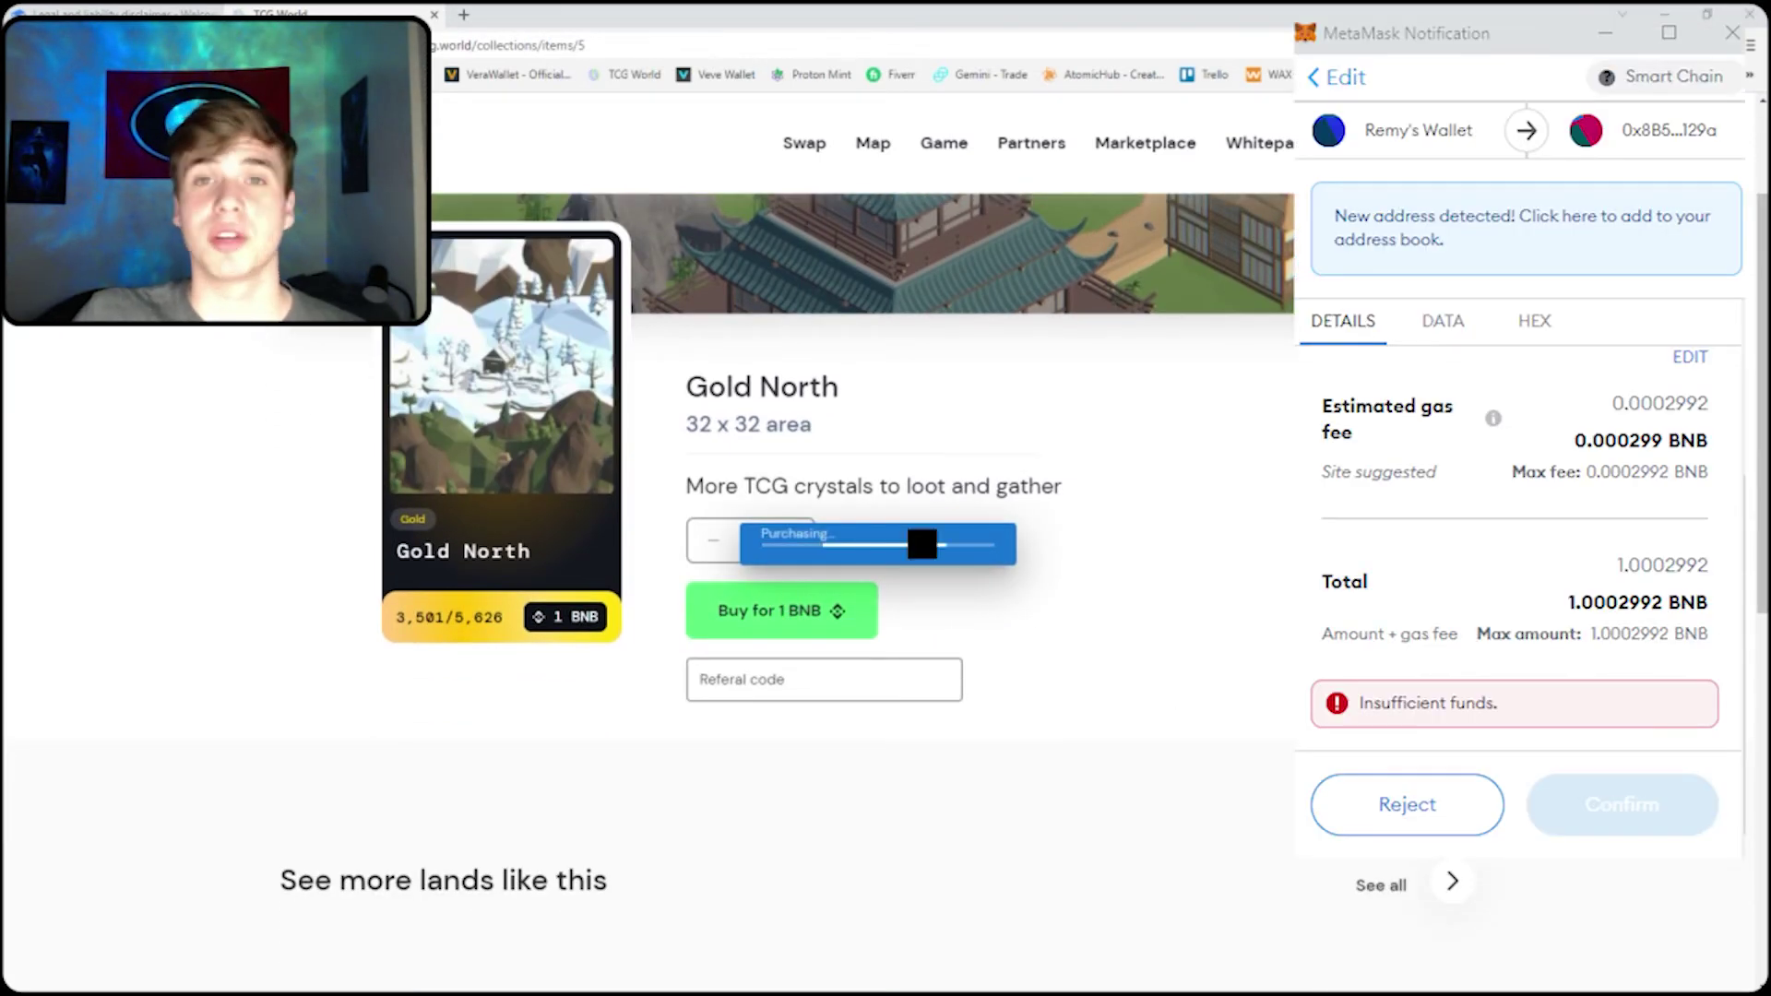
click(1406, 804)
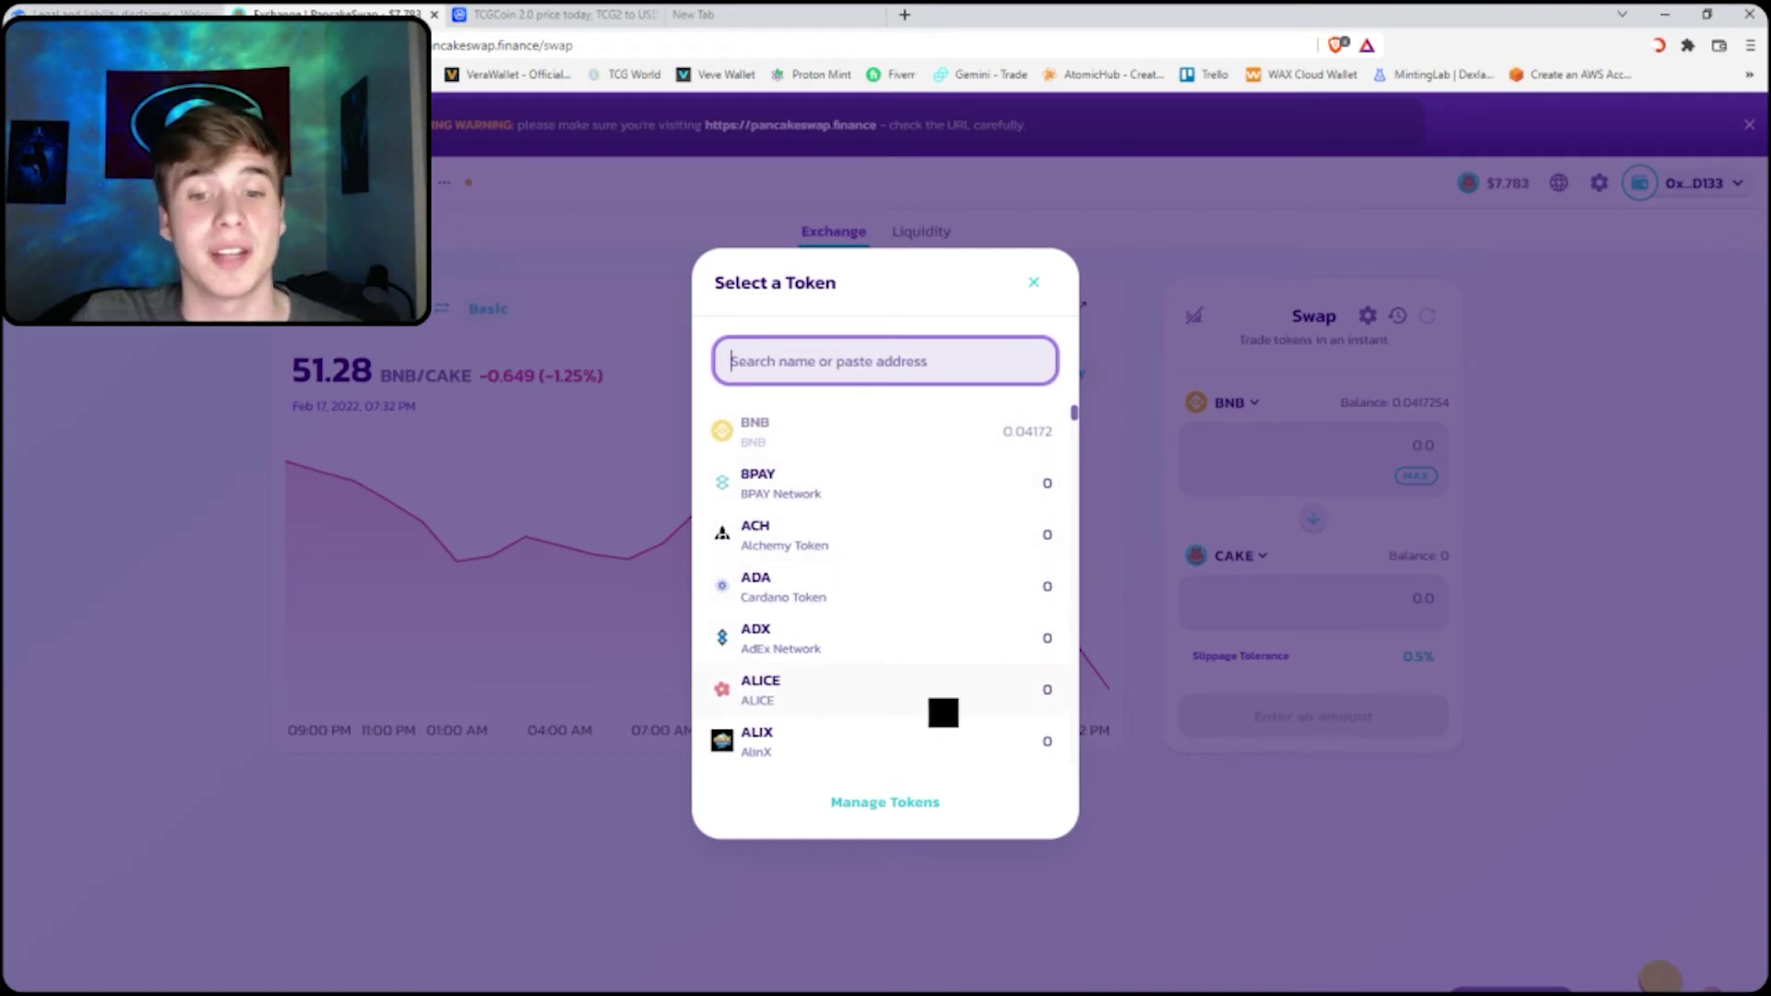
Open PancakeSwap's Manage Tokens custom token import, then go to the TCGCoin 2.0 CoinMarketCap page
click(911, 808)
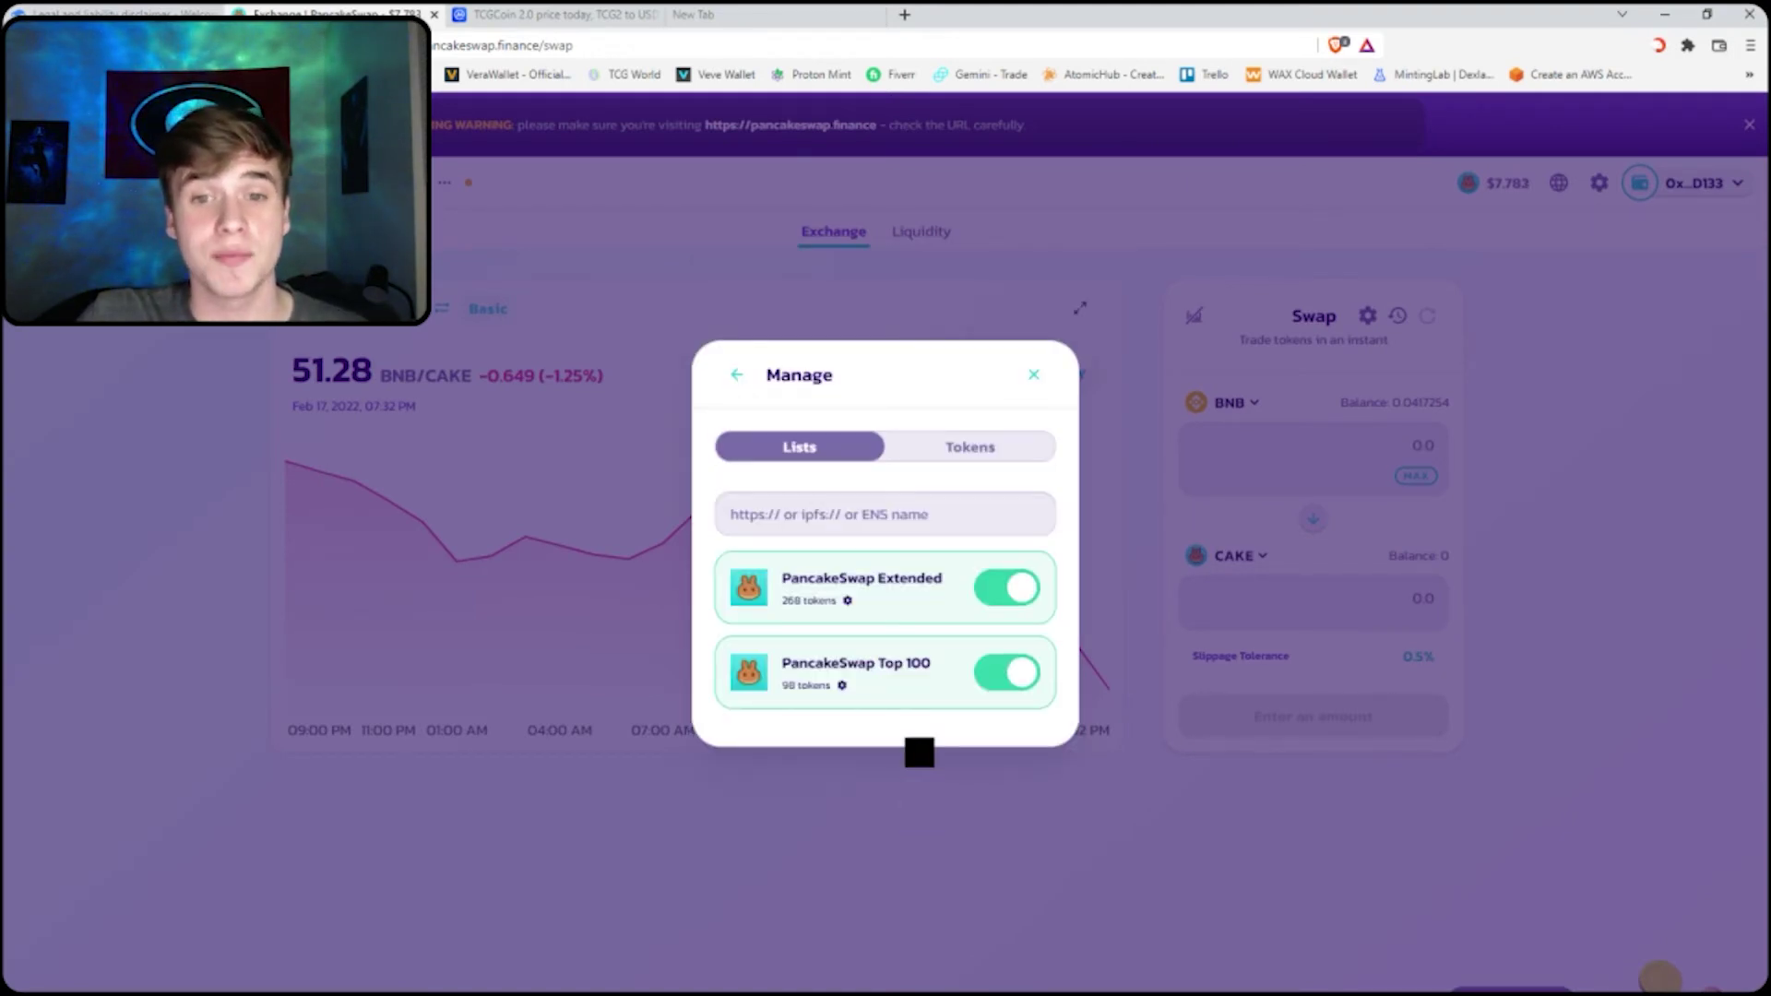
click(967, 450)
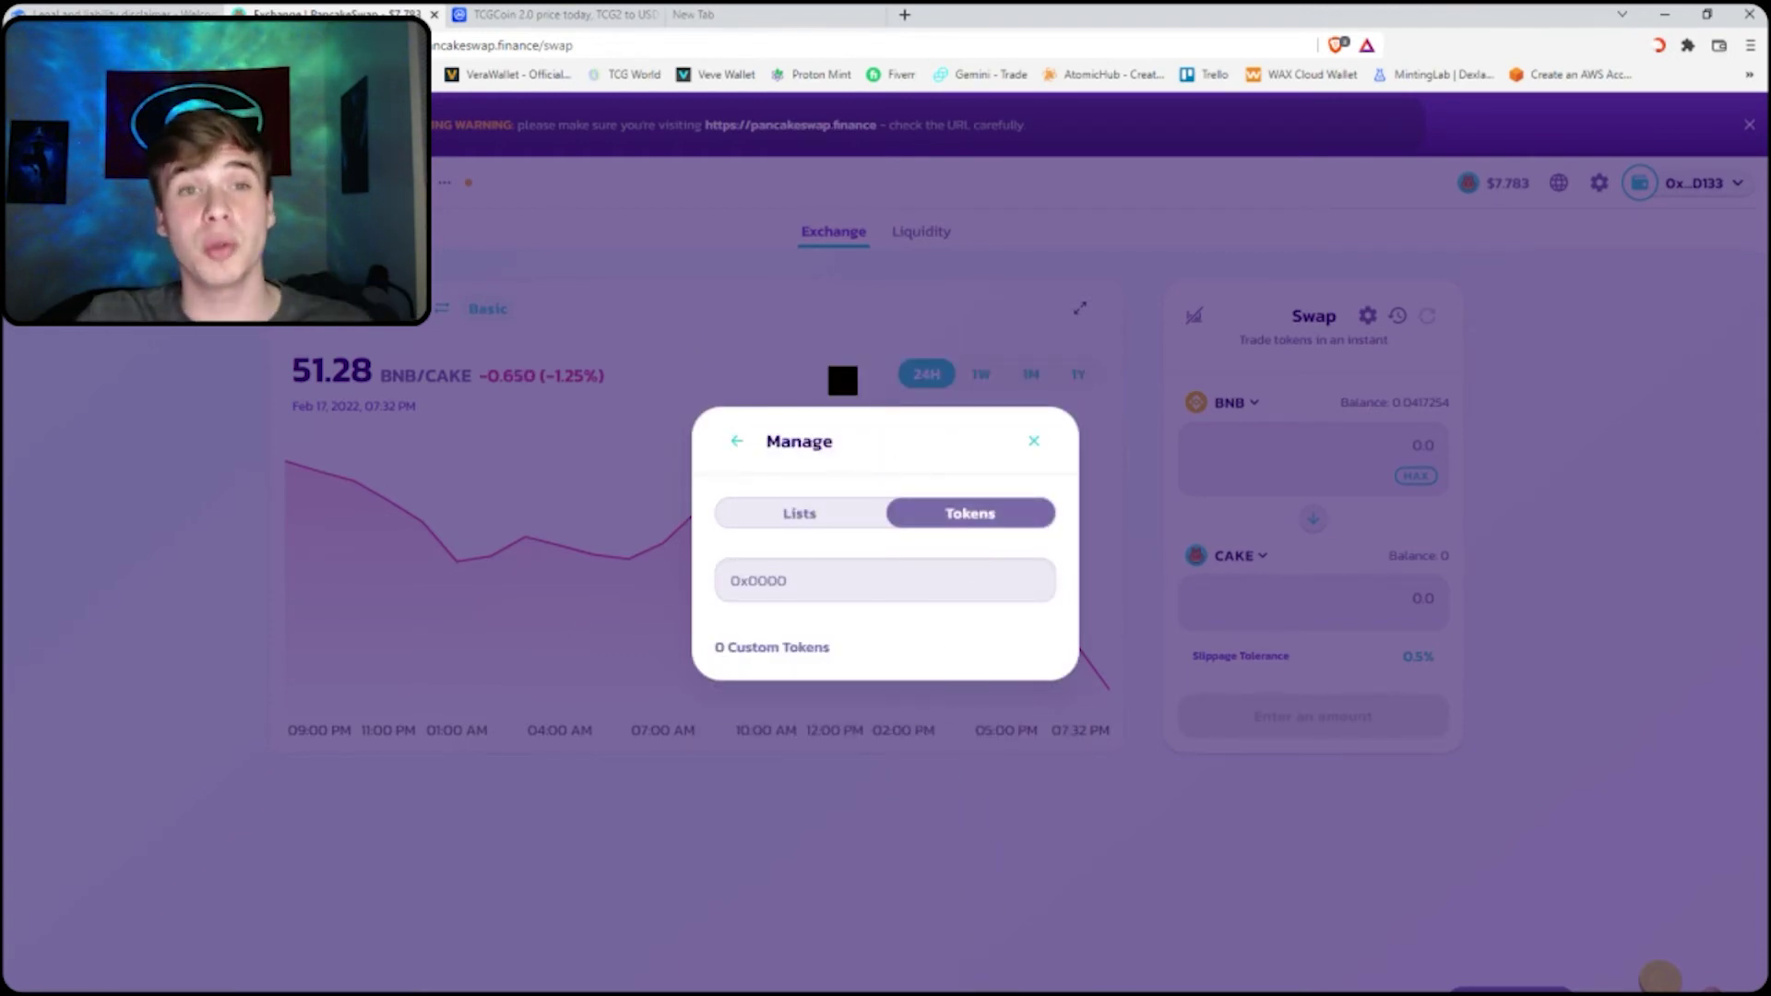
click(554, 15)
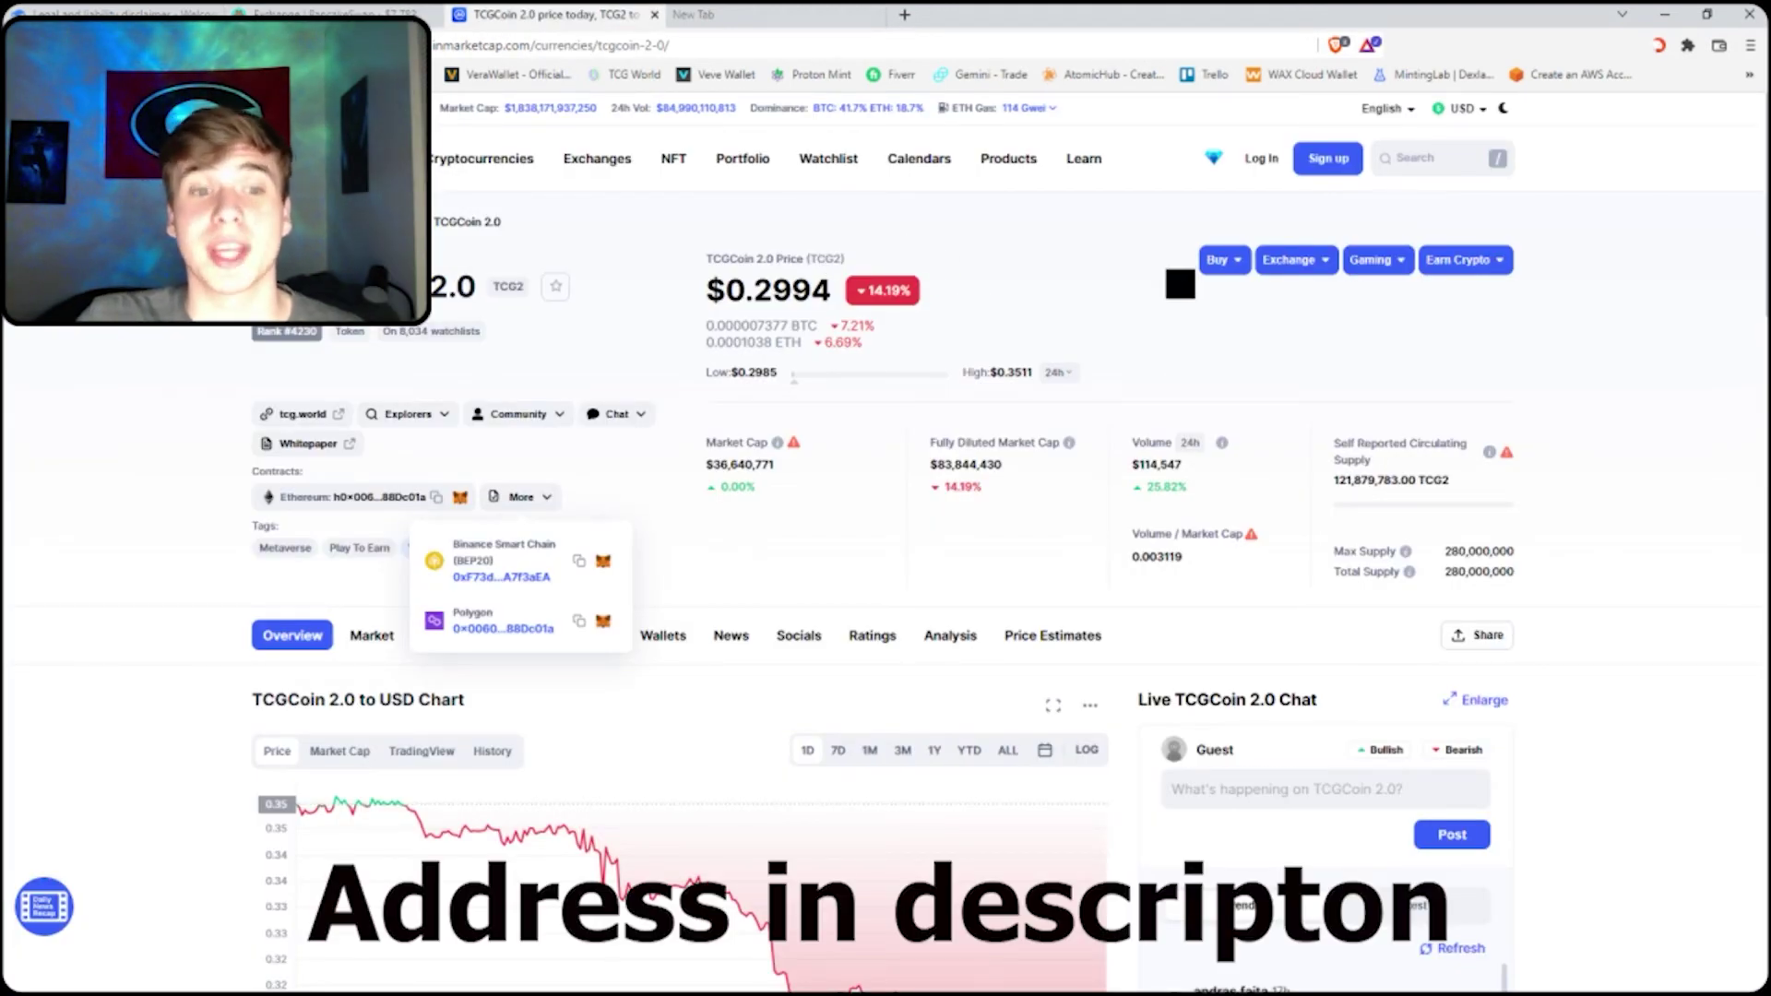
Copy TCGCoin 2.0's Binance Smart Chain (BEP20) contract address from the contracts dropdown
click(1052, 338)
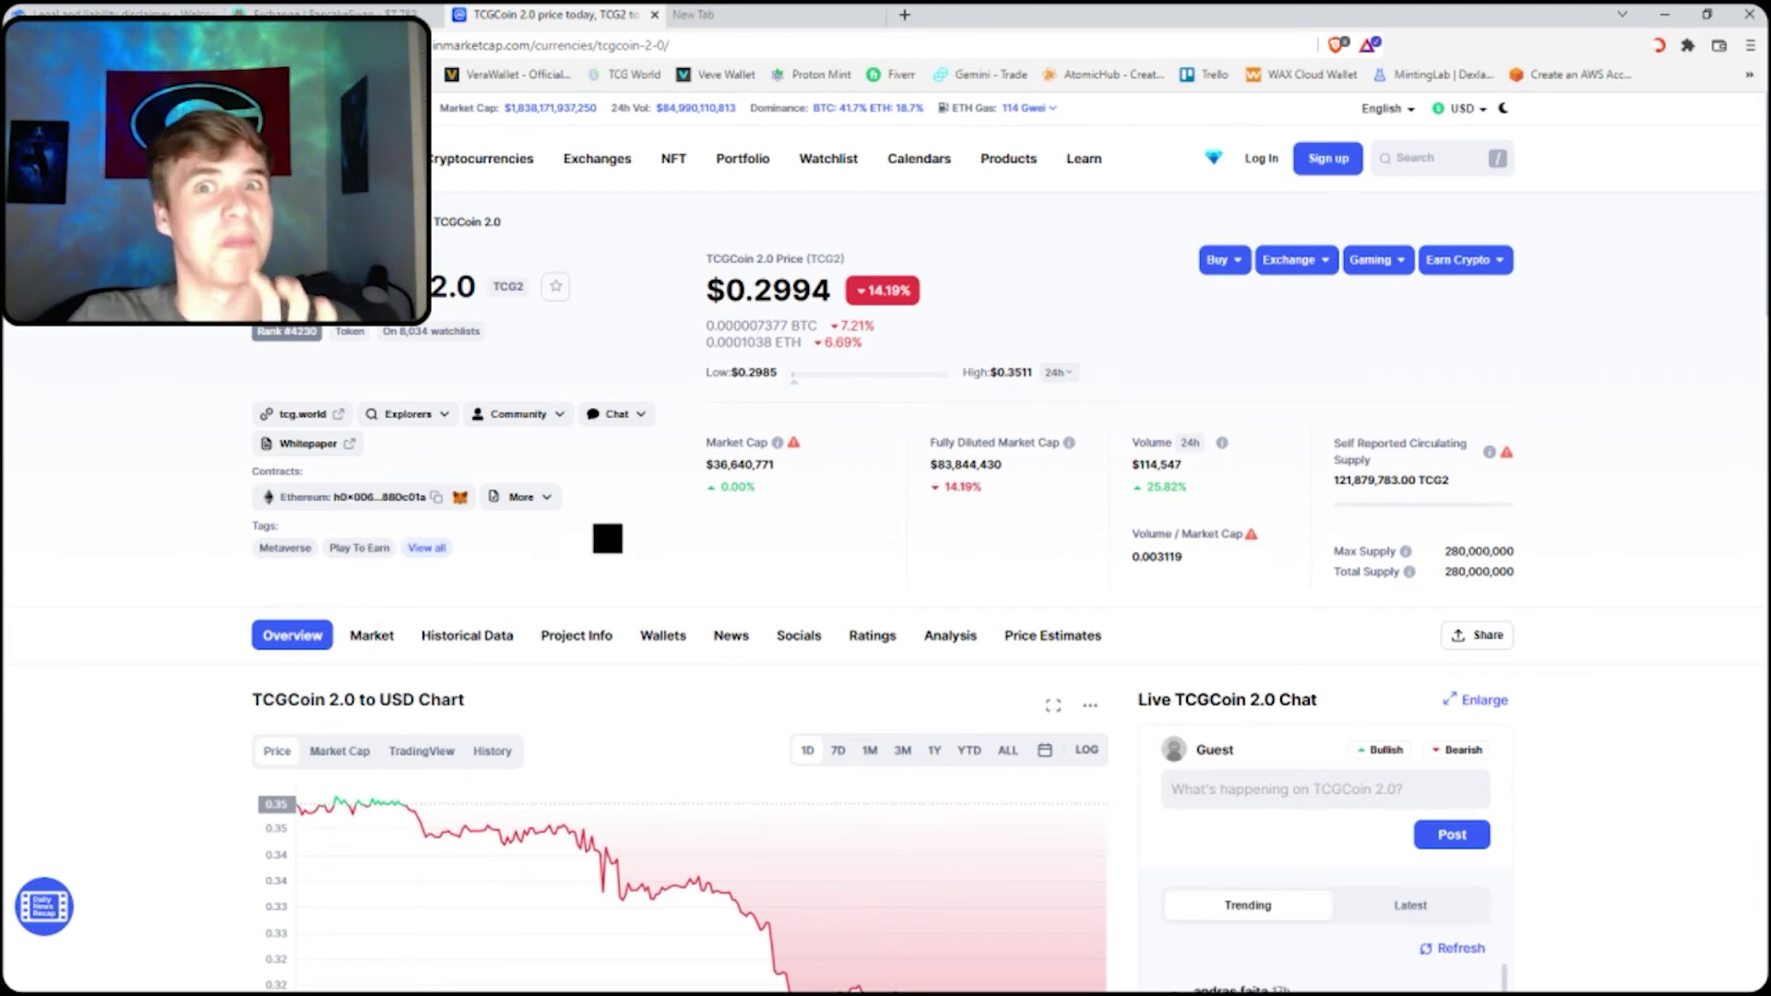
click(531, 507)
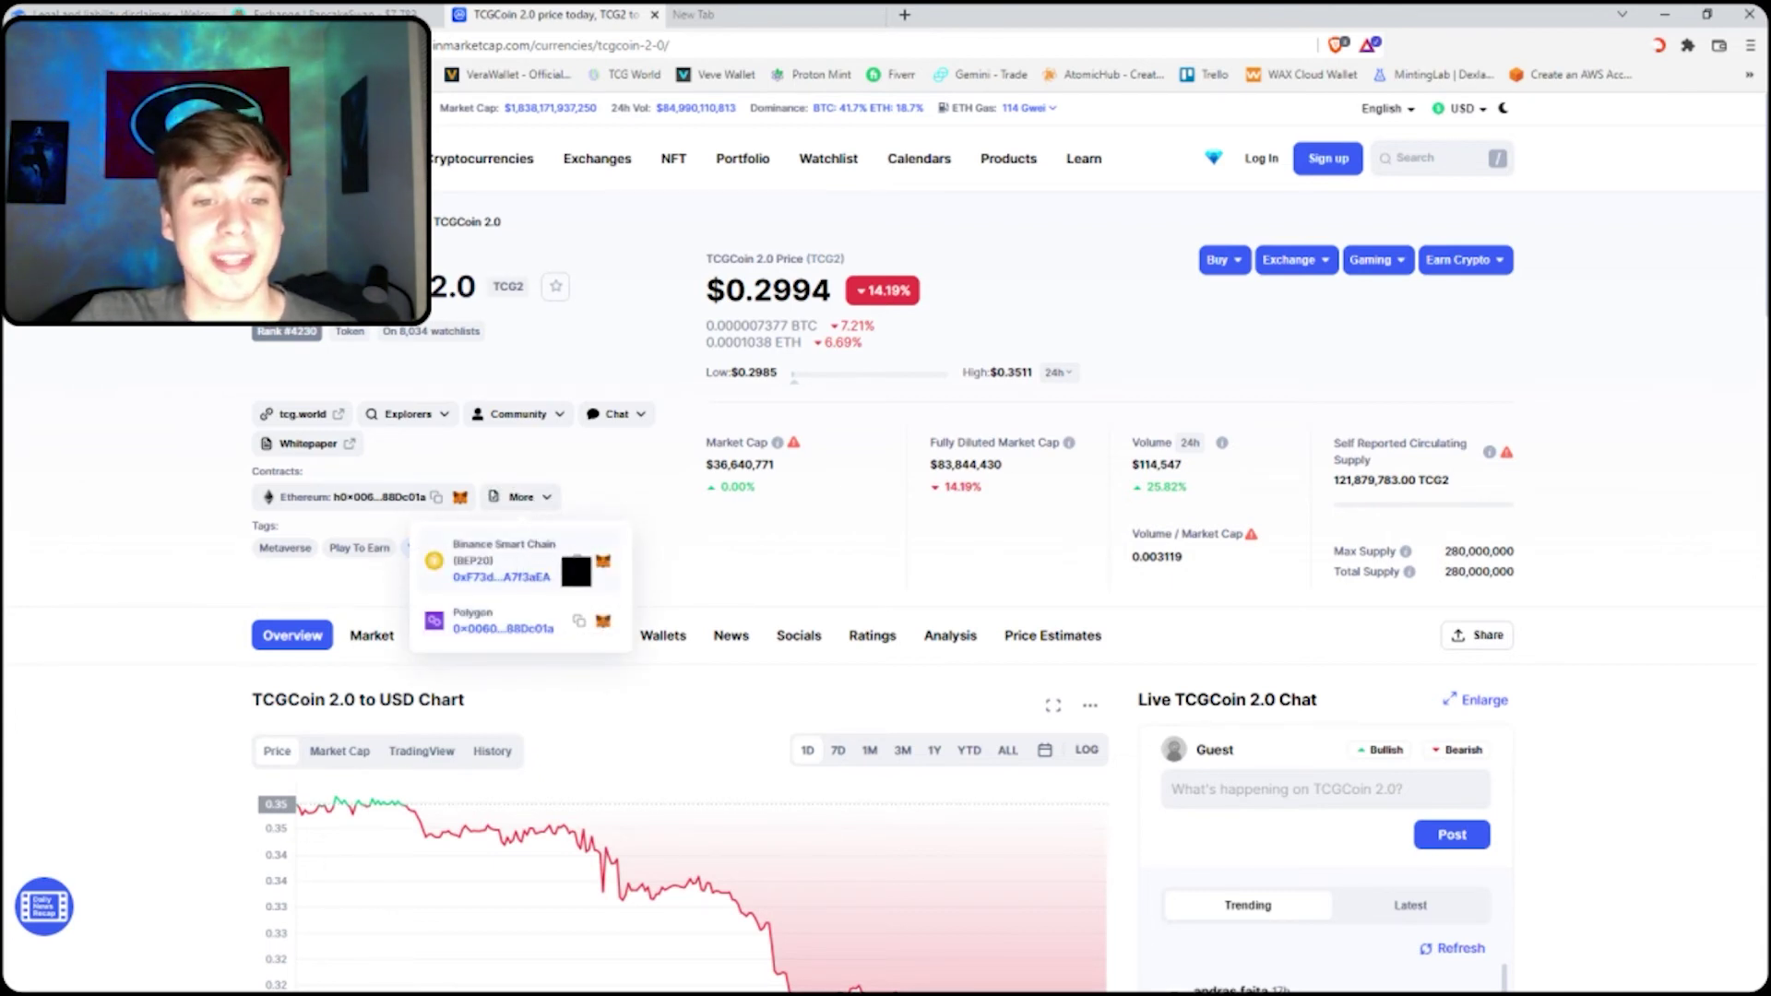
click(581, 563)
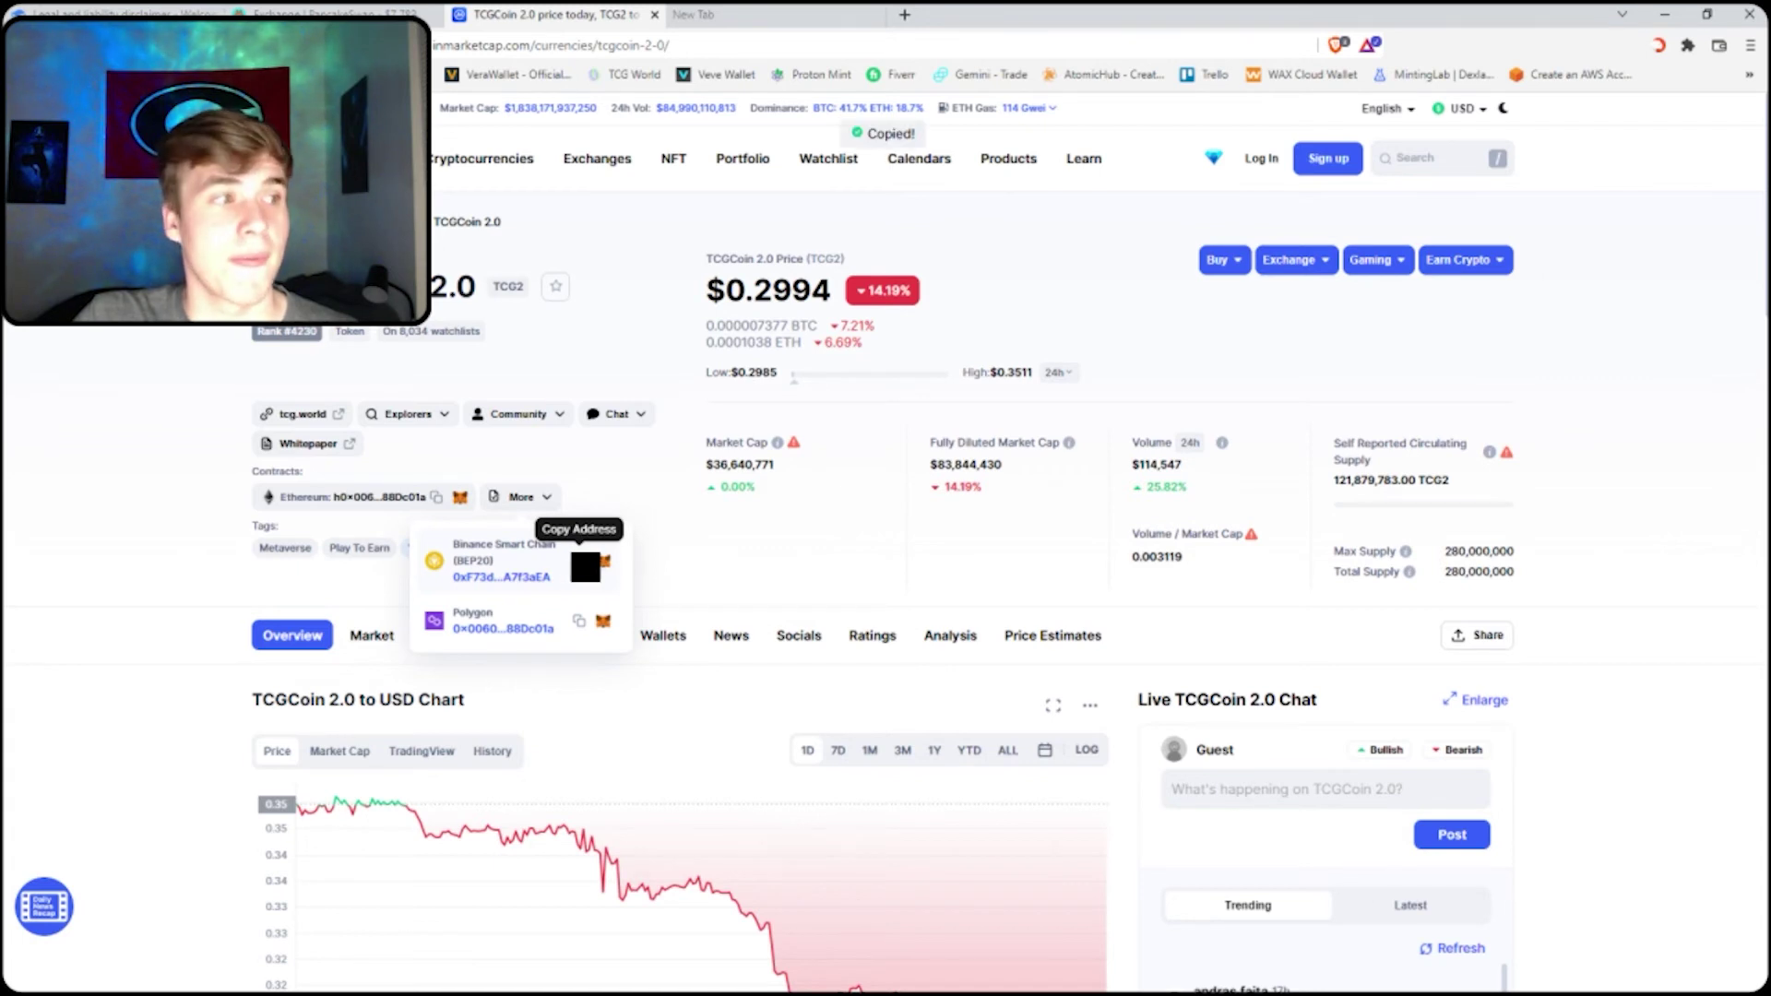
Paste the TCG2 contract address into PancakeSwap's token manager and import TCG2, accepting the risk warning
click(369, 14)
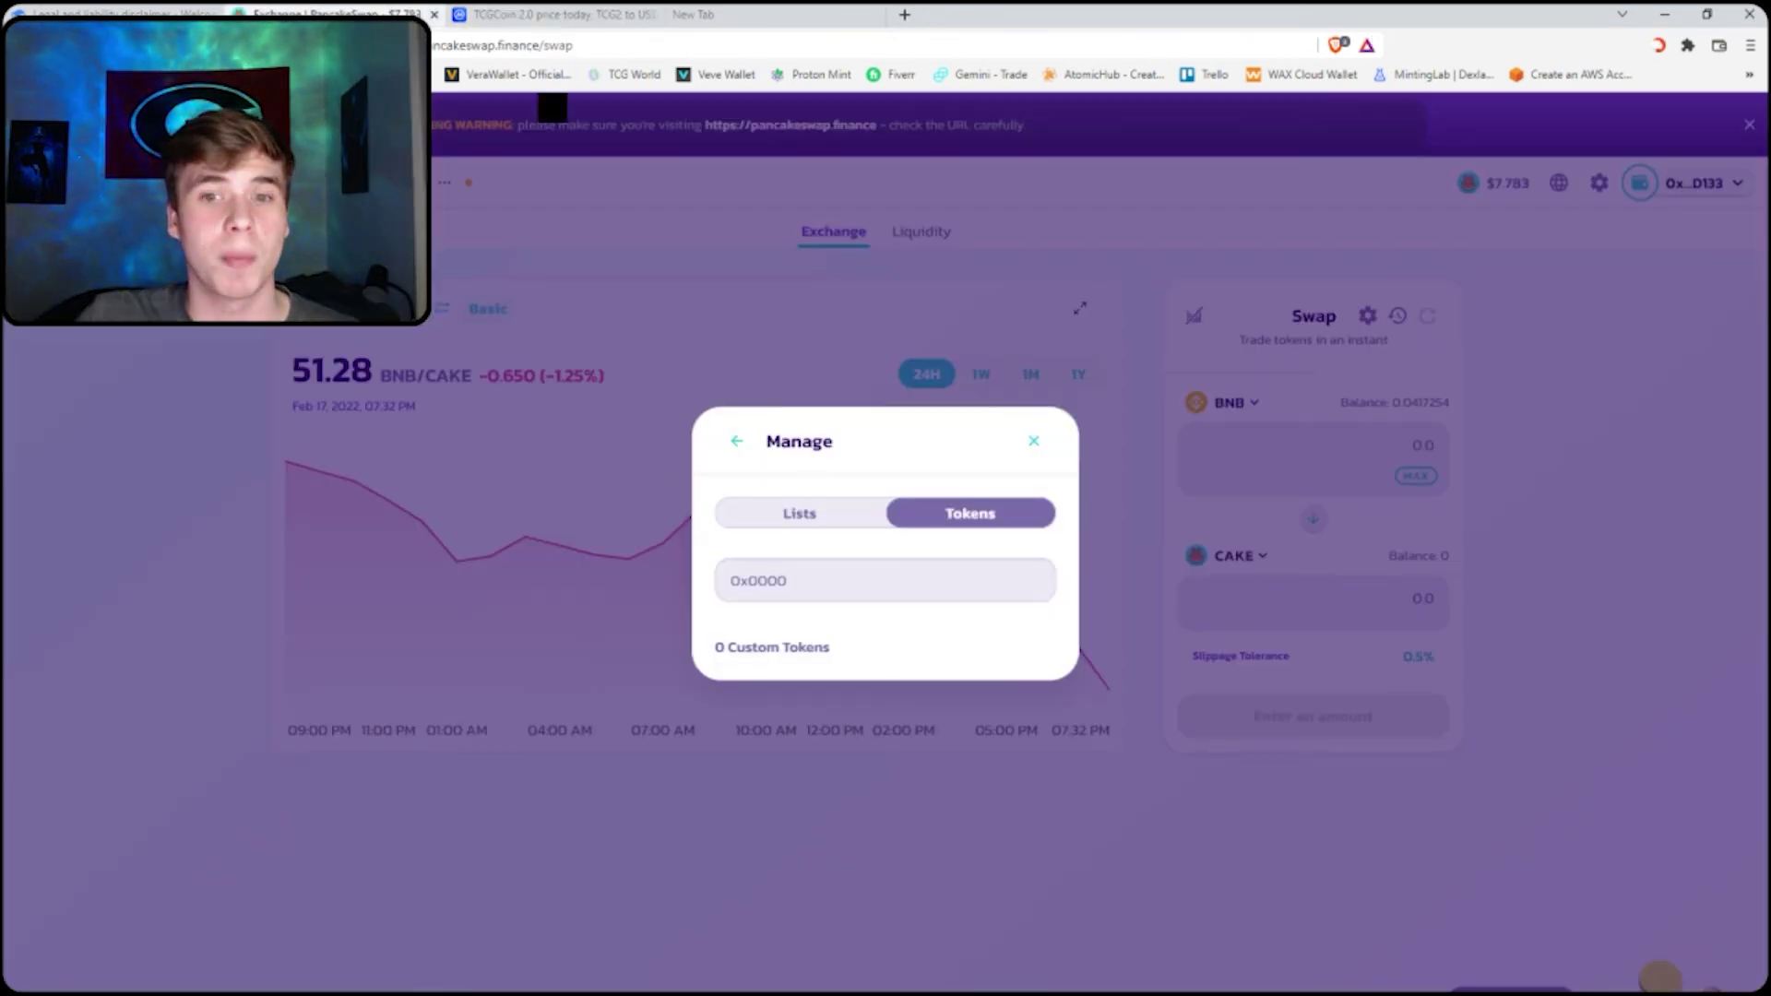
click(817, 582)
key(ctrl+v)
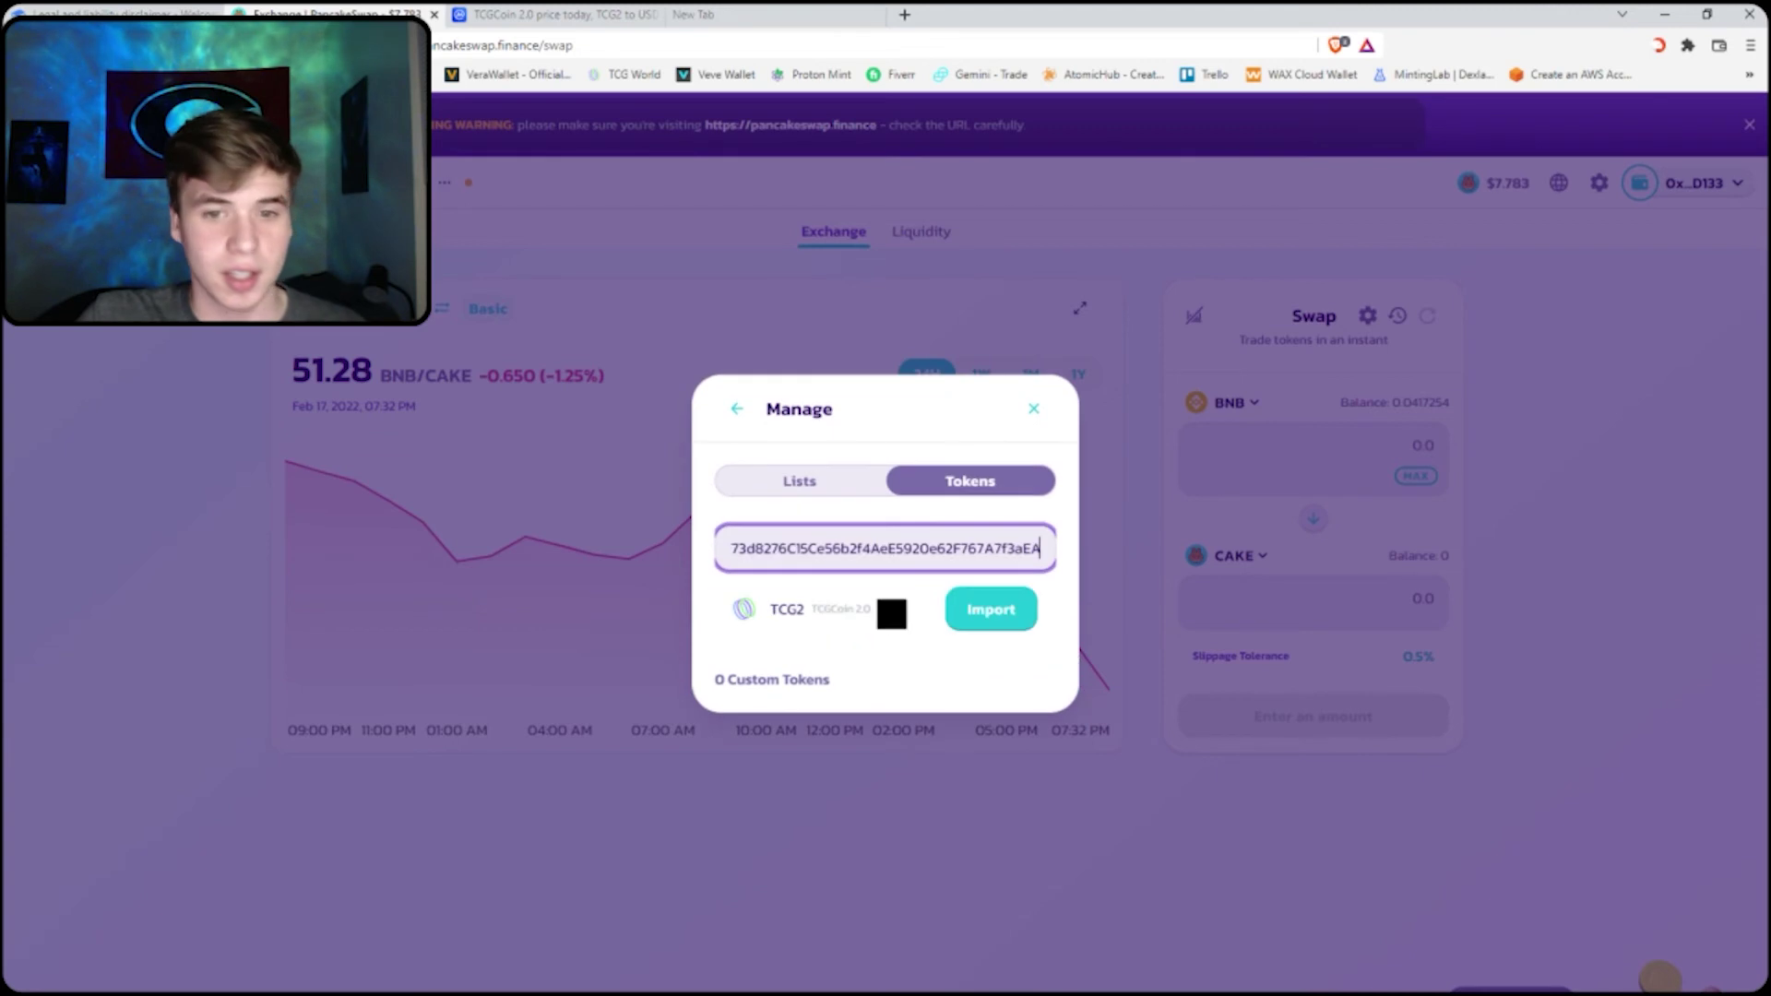
click(966, 616)
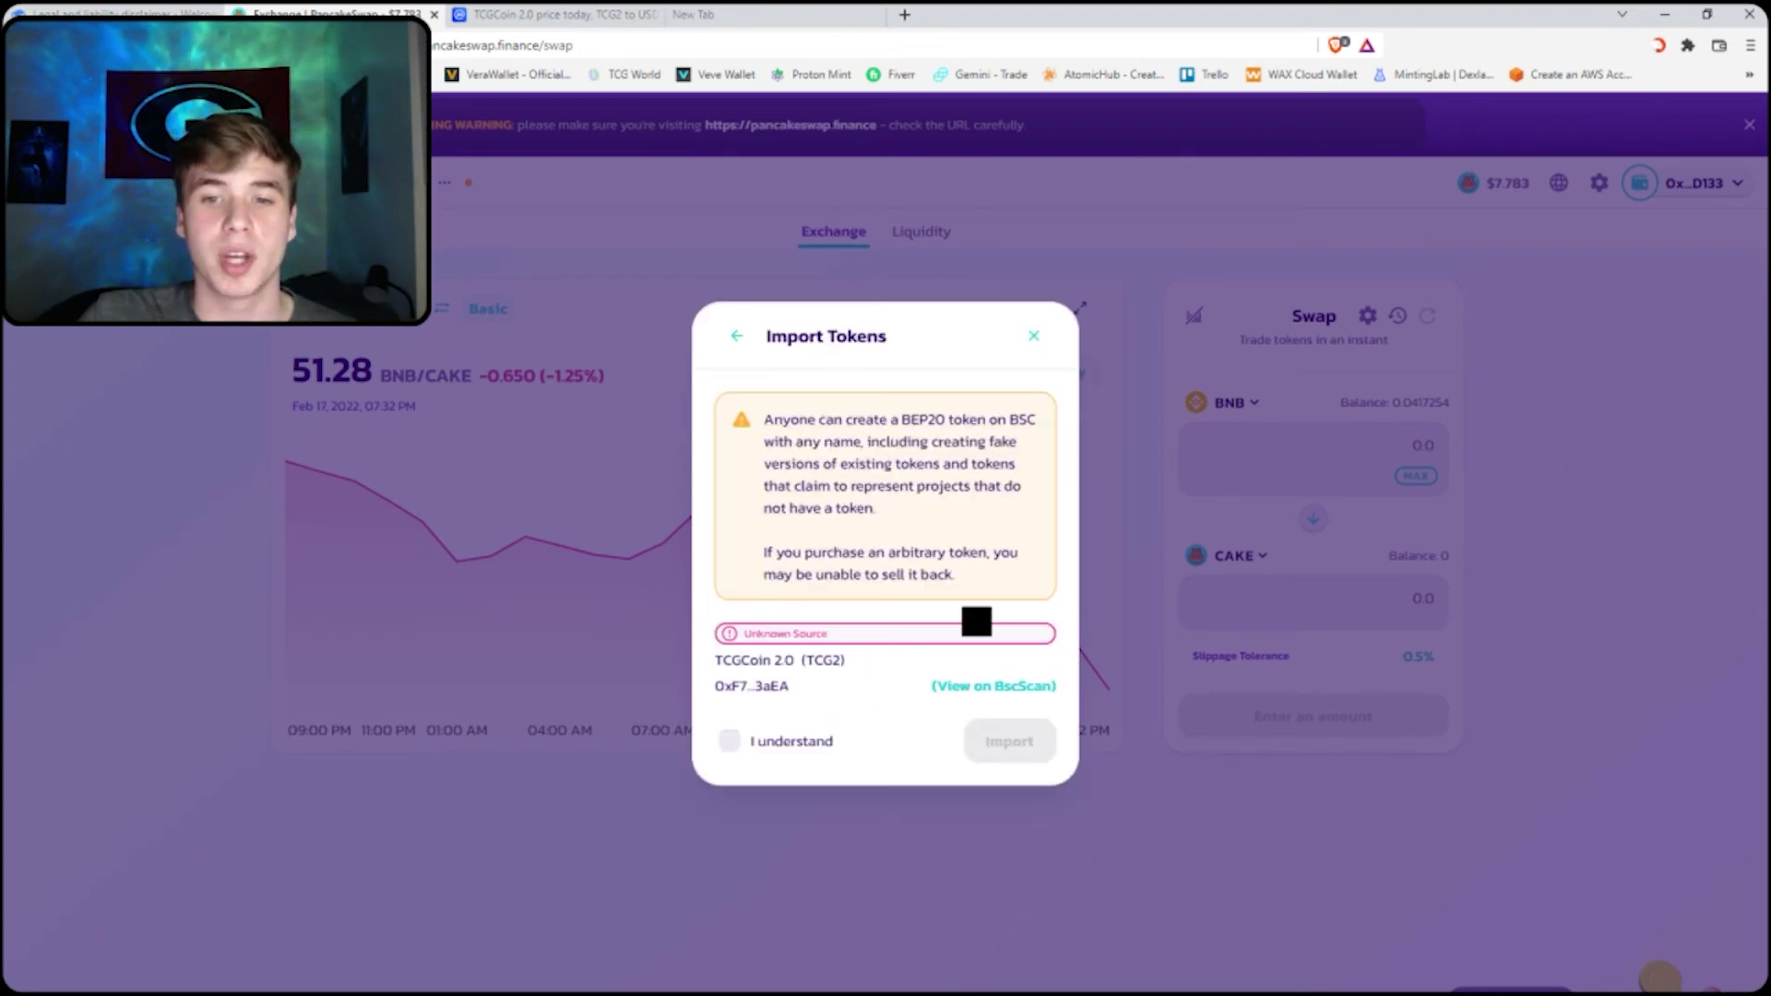
click(733, 743)
click(1007, 745)
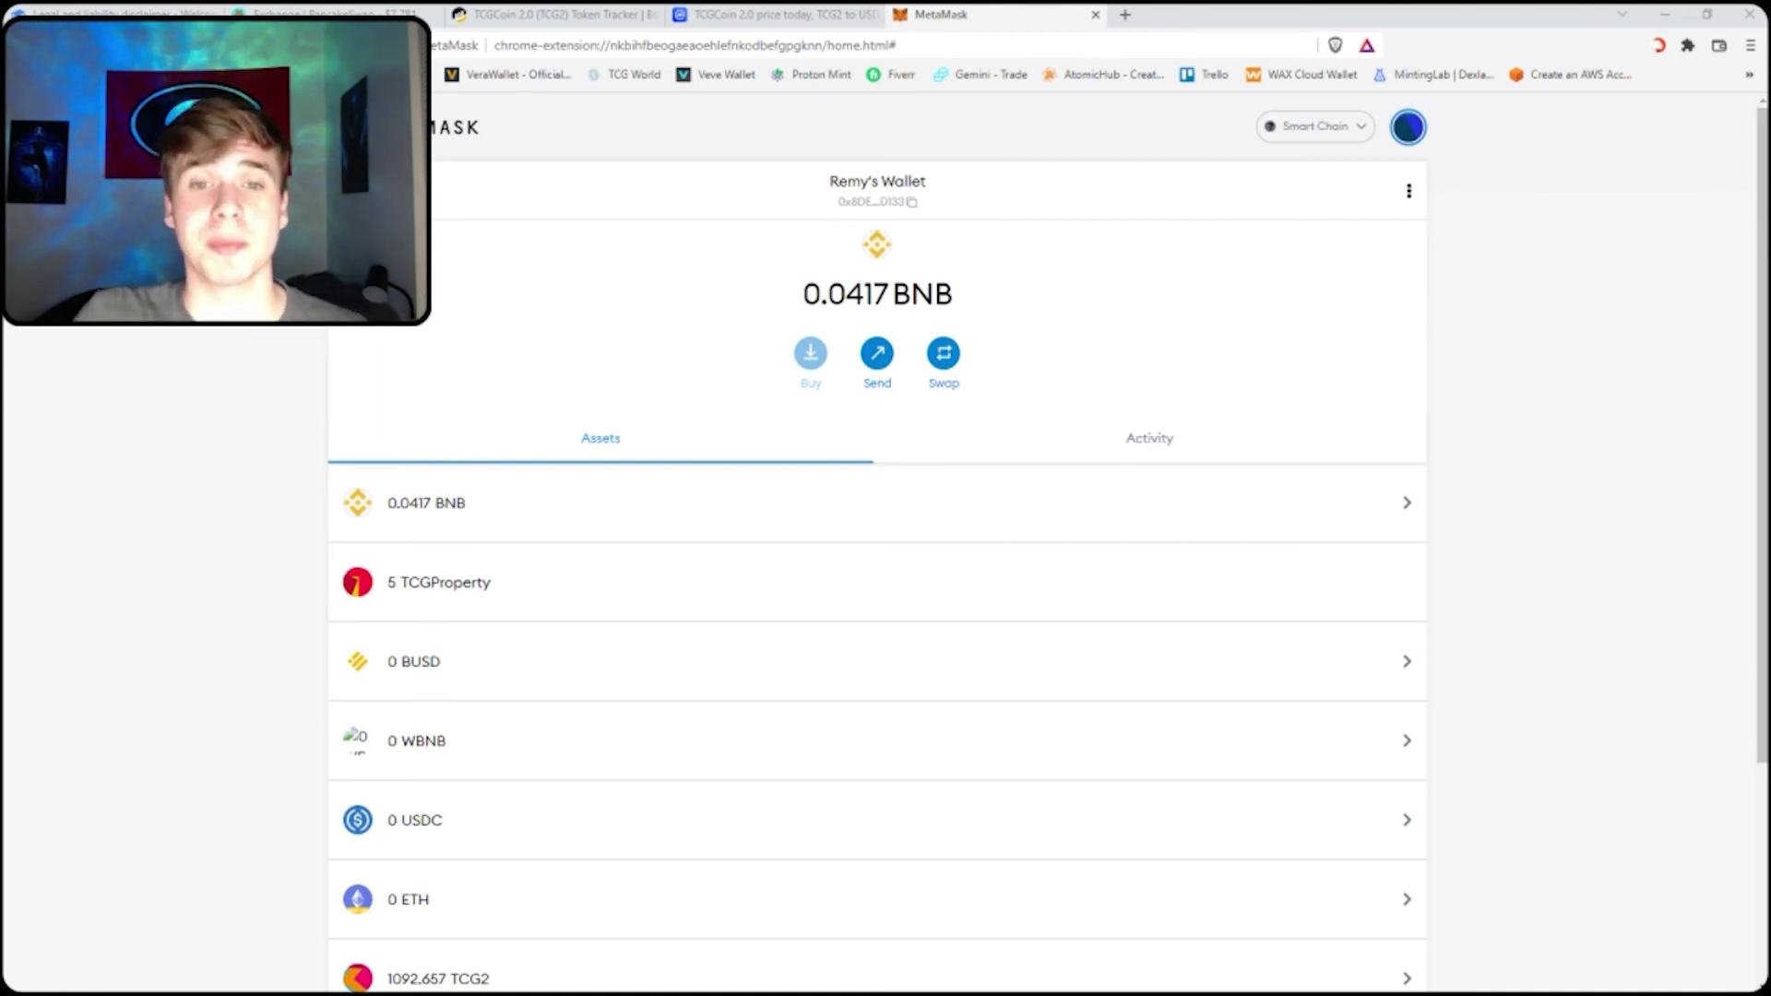
scroll(876, 554, down, 3)
click(899, 848)
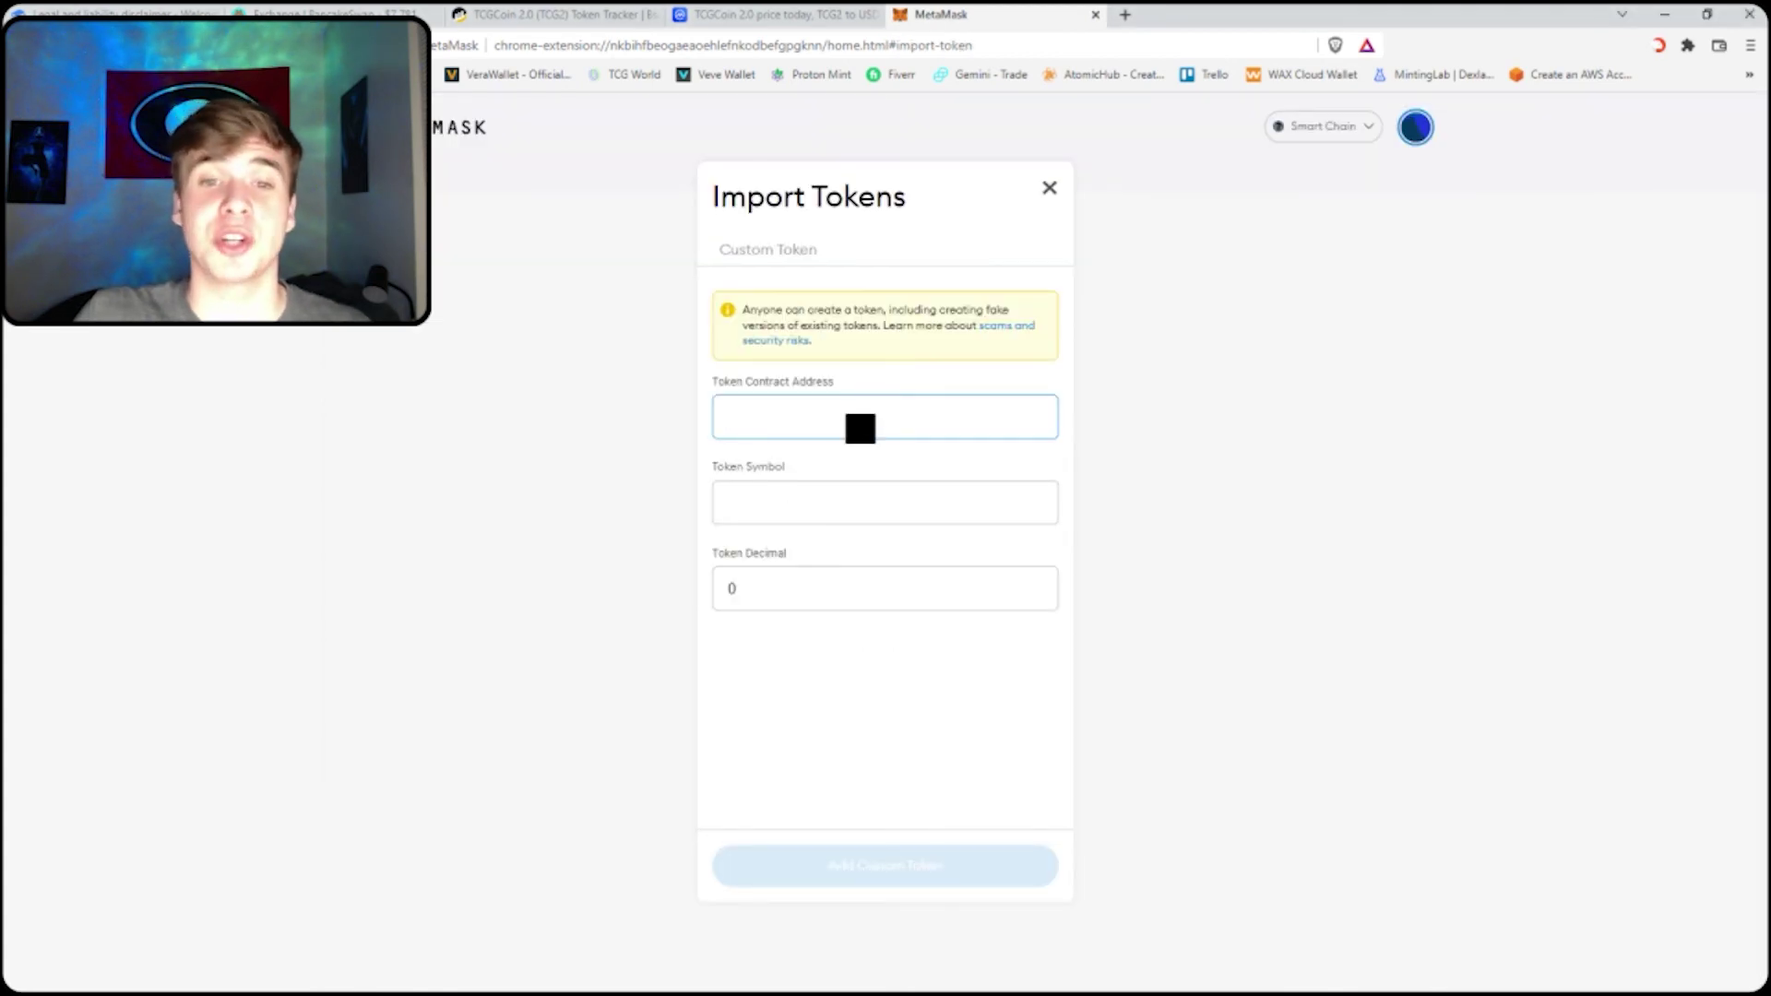
key(ctrl+v)
click(785, 526)
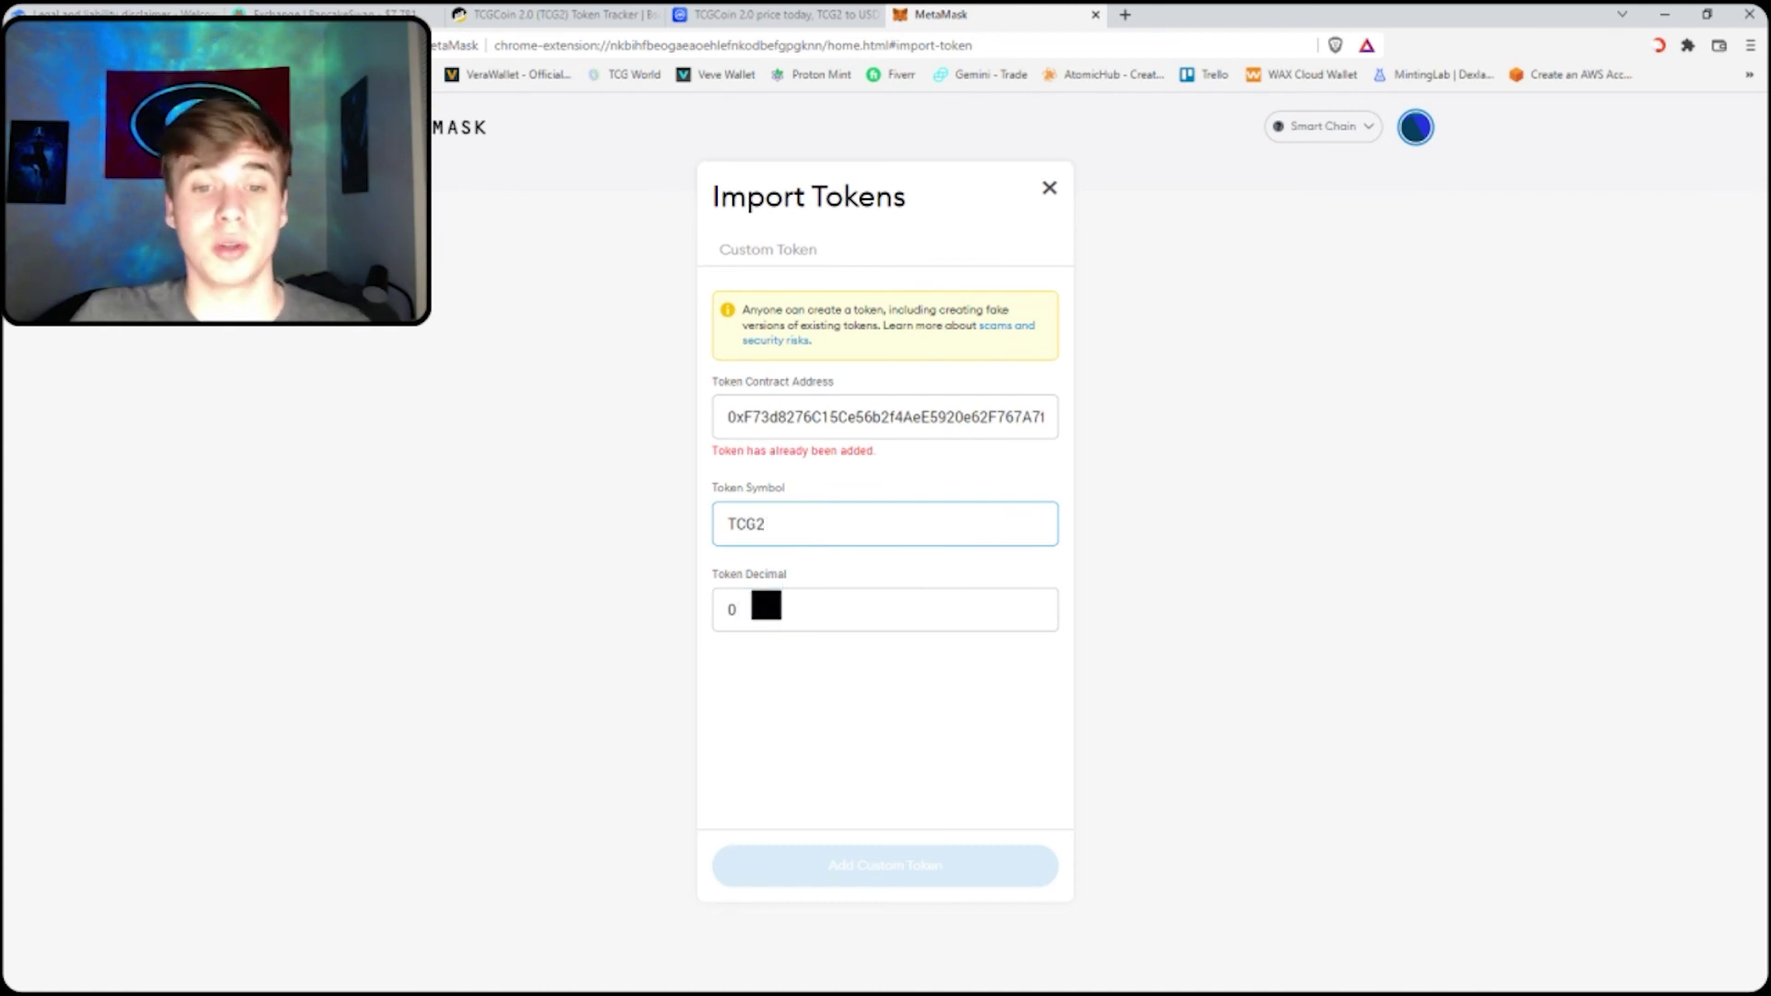
double_click(762, 605)
text(9)
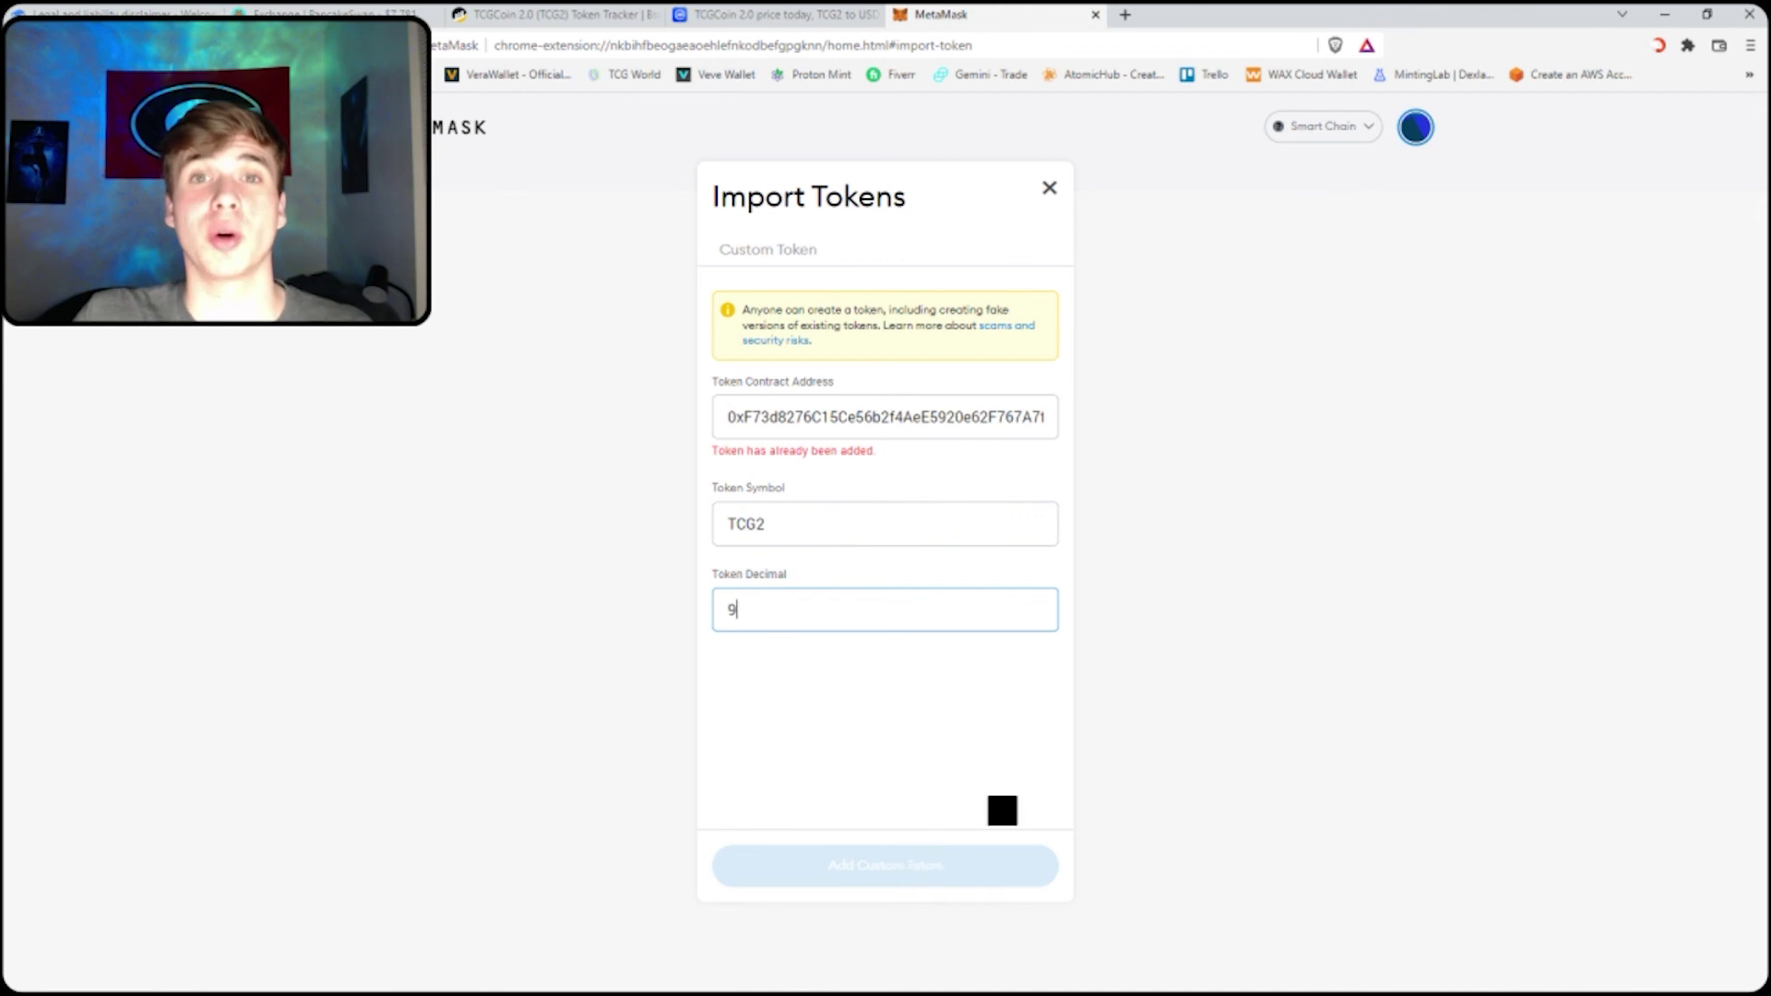
click(1048, 188)
scroll(703, 576, down, 3)
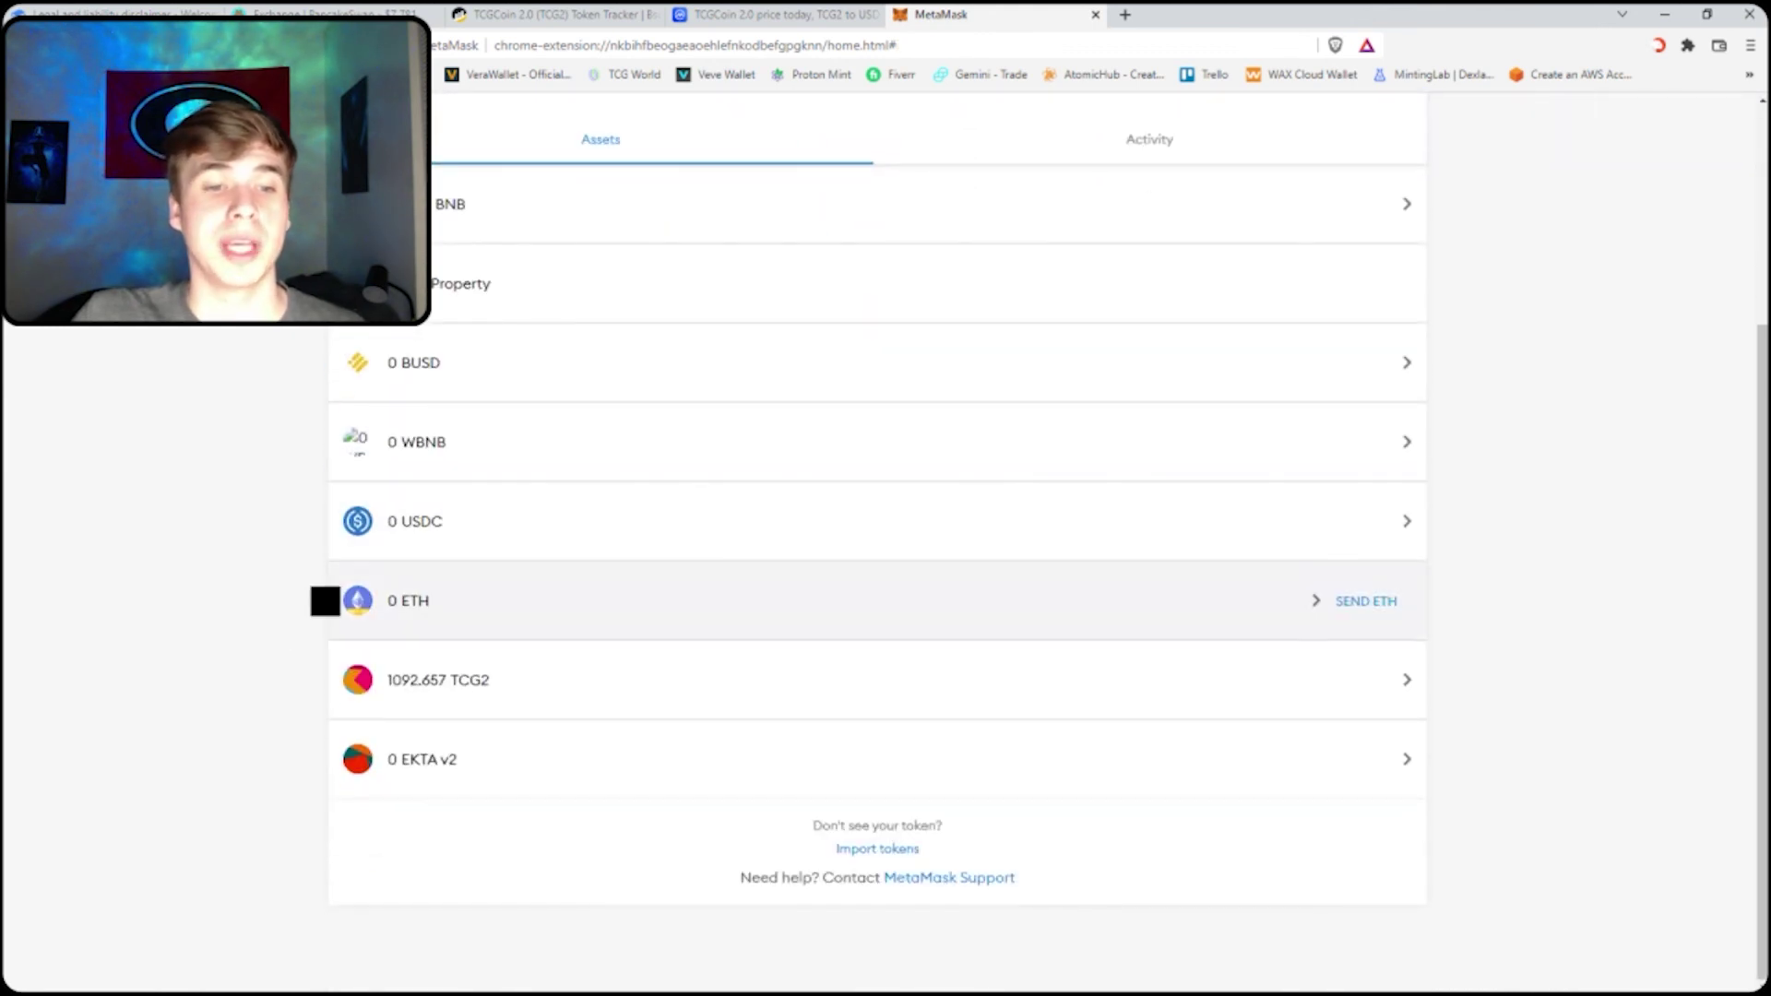